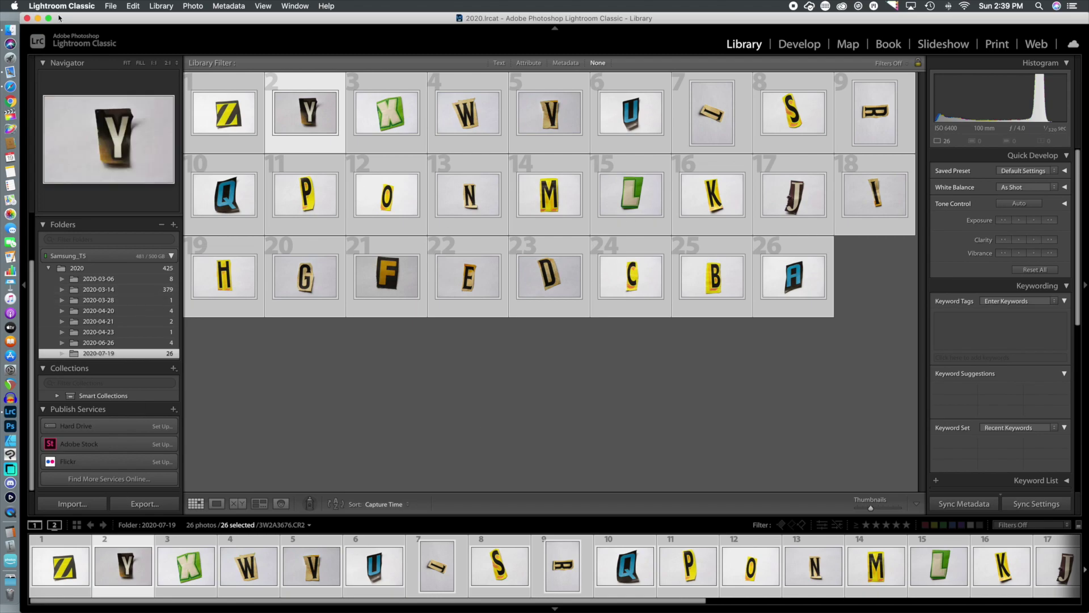
- Start exporting the selected photos into a subfolder named Alphabet
left_click(108, 5)
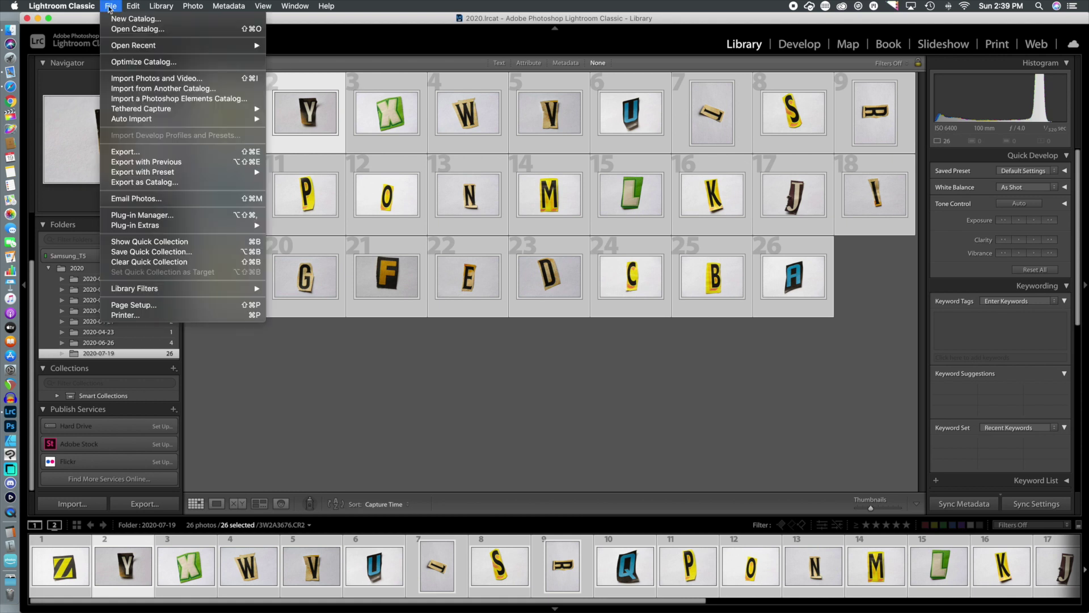
left_click(126, 151)
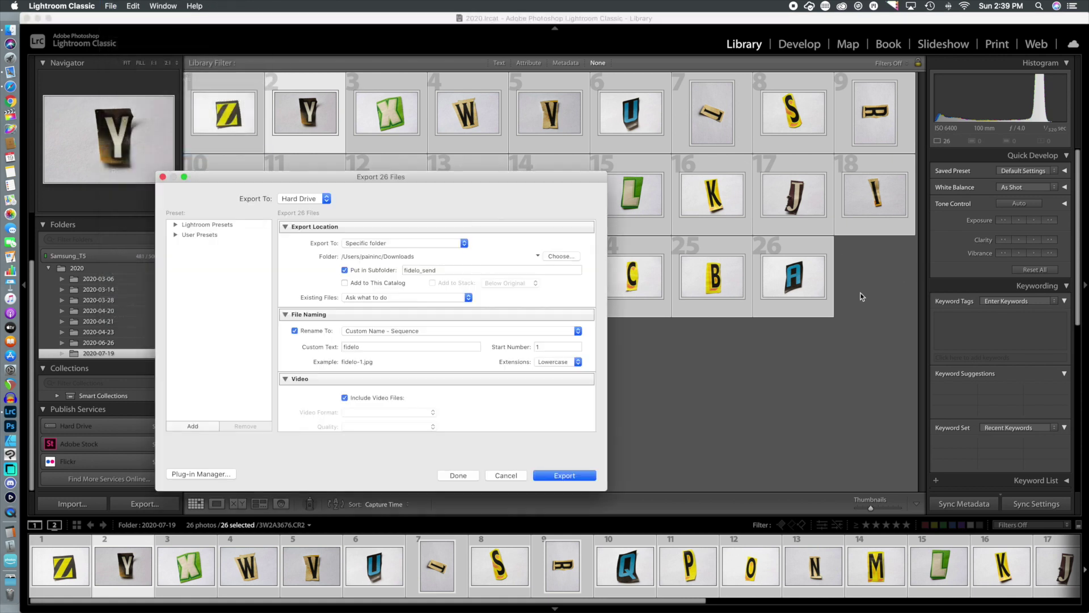
double_click(447, 271)
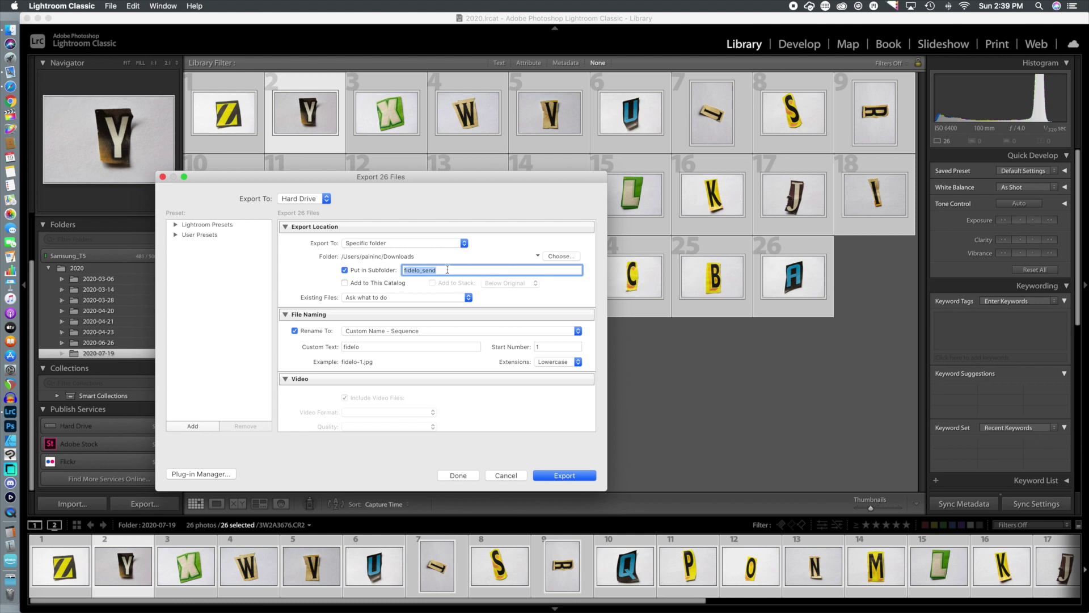
type("Alphabet")
key("Tab")
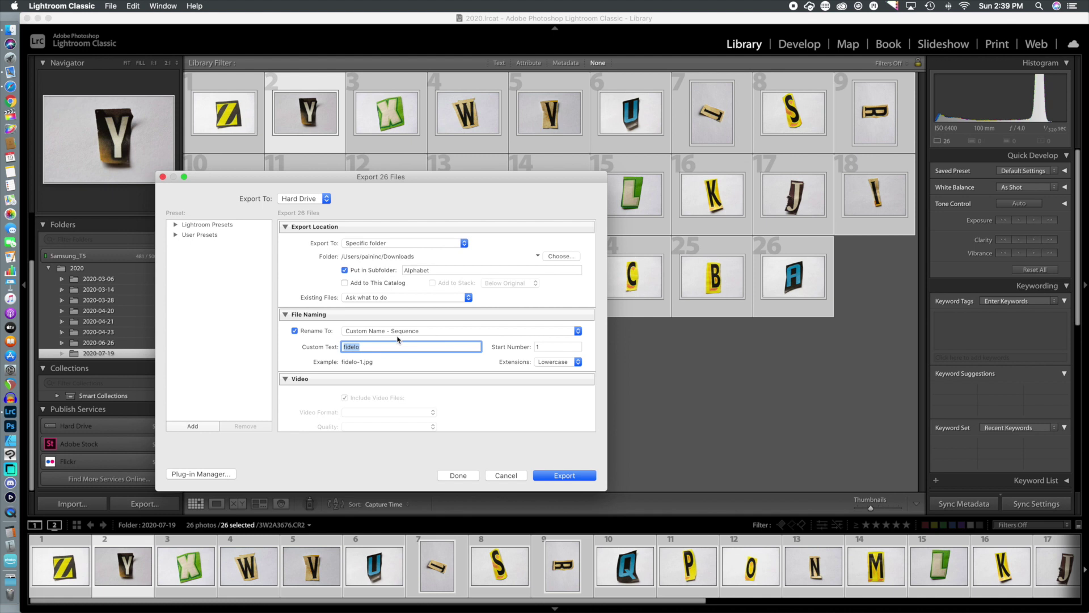
- Name the files 'alphabet' with Custom Name - Sequence and export all 26 photos
type("alp")
type("ha")
type("best")
key("BackSpace")
key("BackSpace")
type("t")
left_click(419, 332)
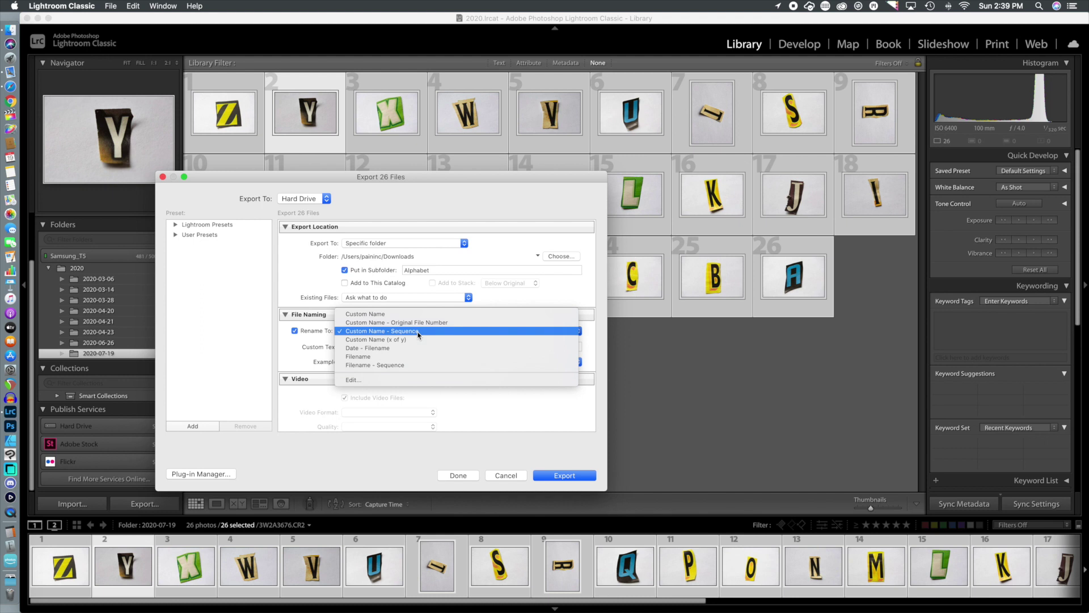
left_click(626, 340)
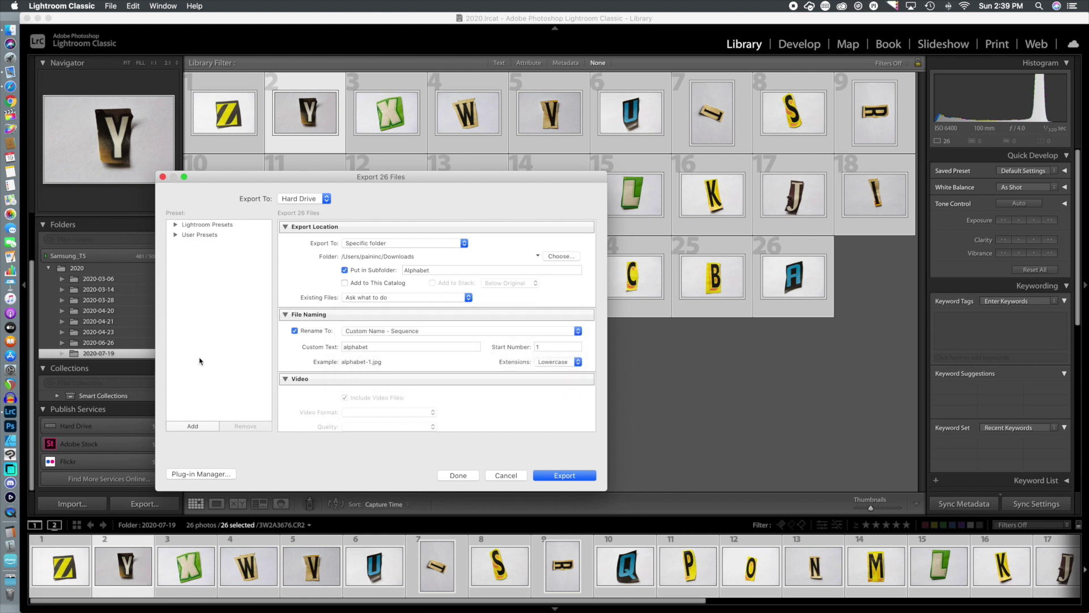
left_click(554, 475)
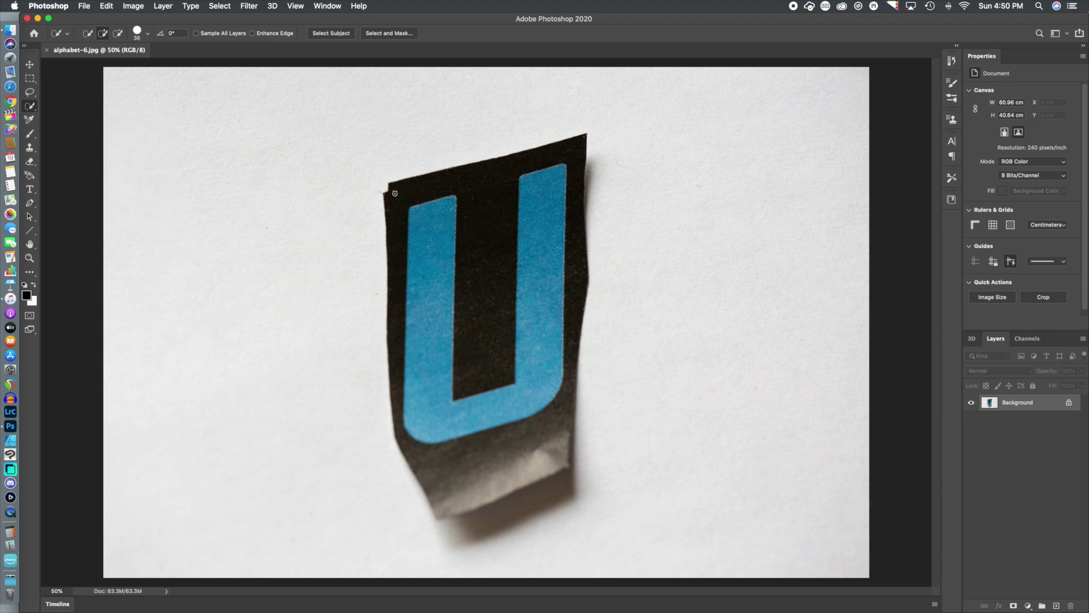
- Quick-select the U cutout, paste it onto Layer 1, and hide the Background layer
mouse_move(395, 194)
left_mouse_down()
mouse_move(482, 381)
mouse_move(509, 472)
mouse_move(509, 449)
left_mouse_up()
left_click(105, 7)
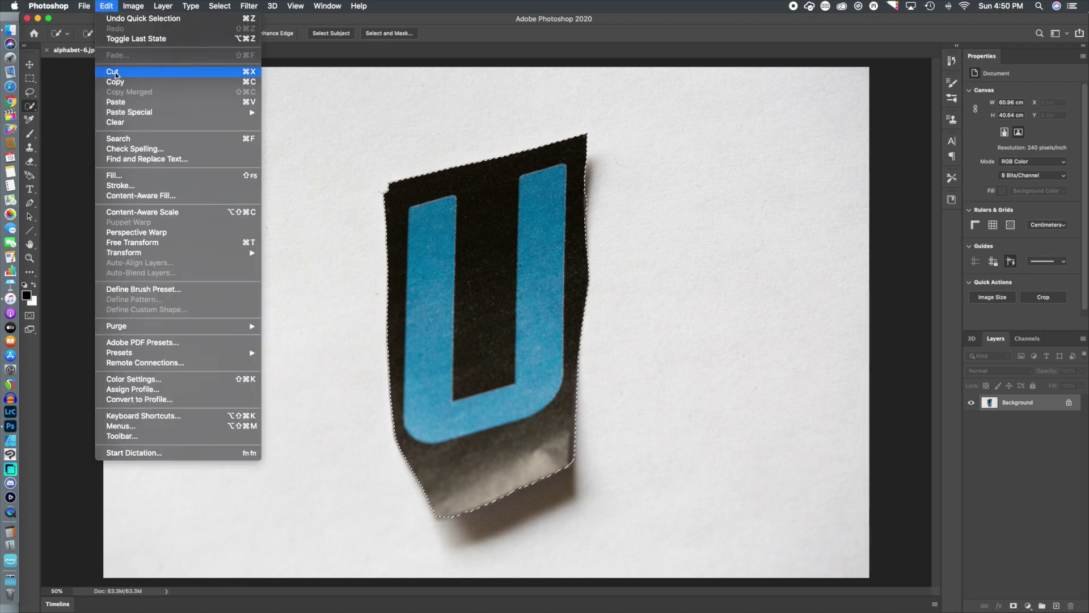
left_click(107, 7)
left_click(110, 9)
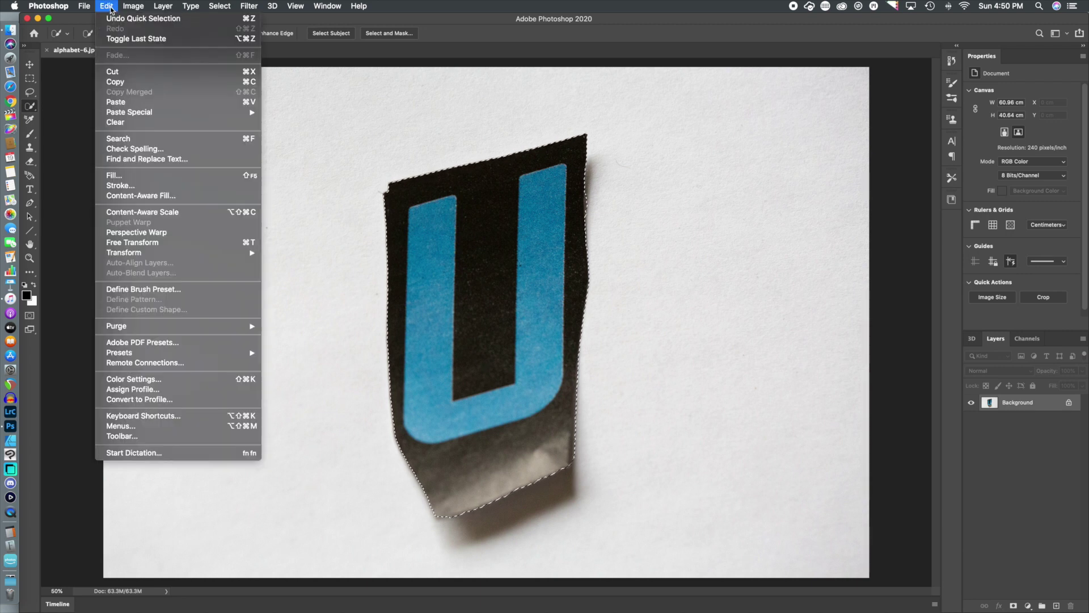
left_click(133, 98)
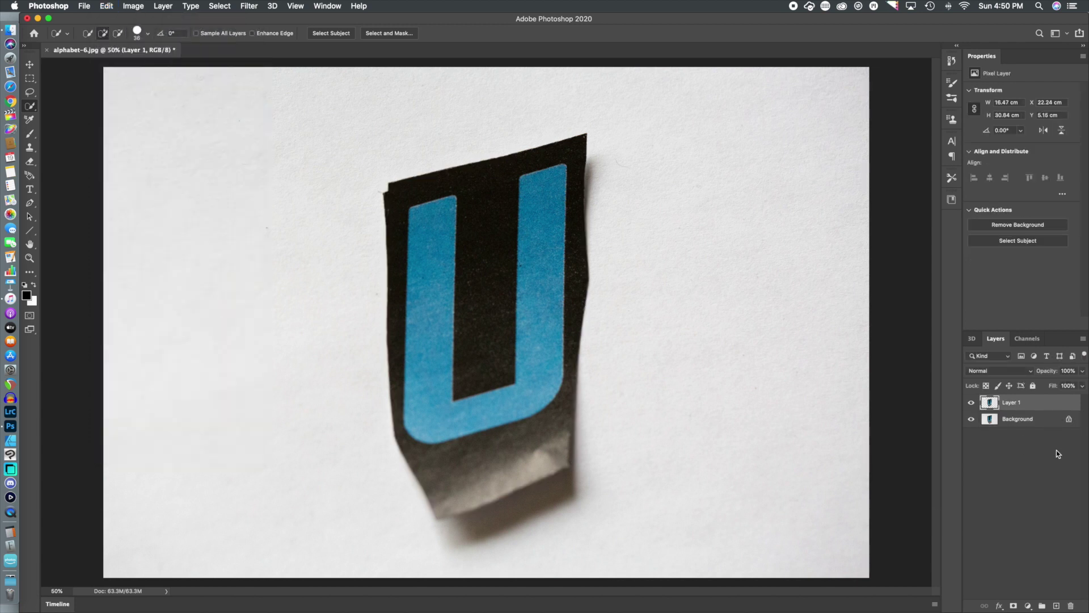
left_click(971, 419)
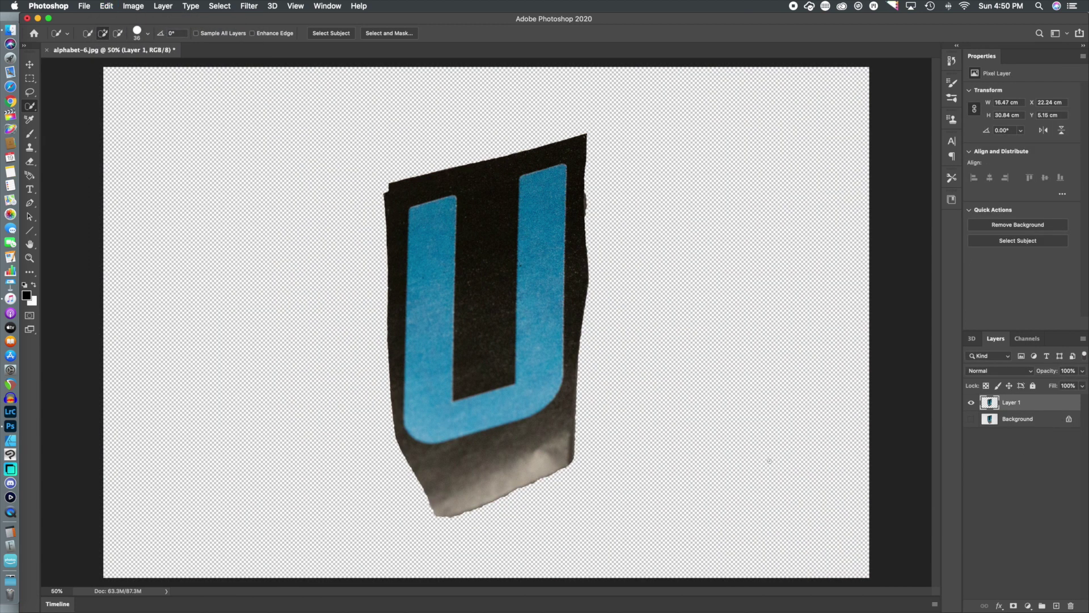
- Open Save for Web (Legacy) and set the PNG image width to 1080
left_click(84, 6)
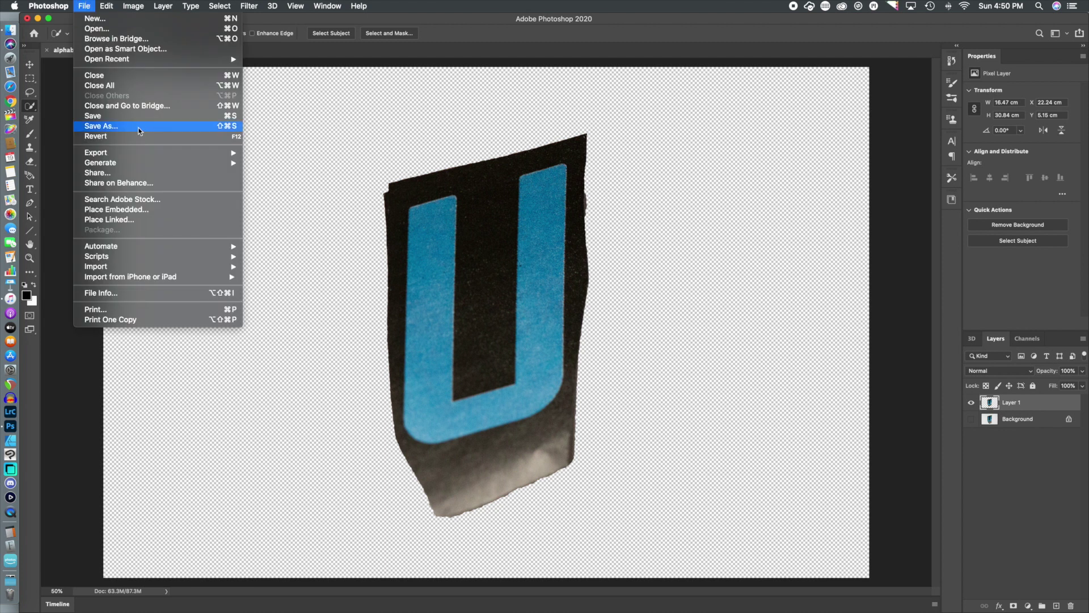
mouse_move(135, 155)
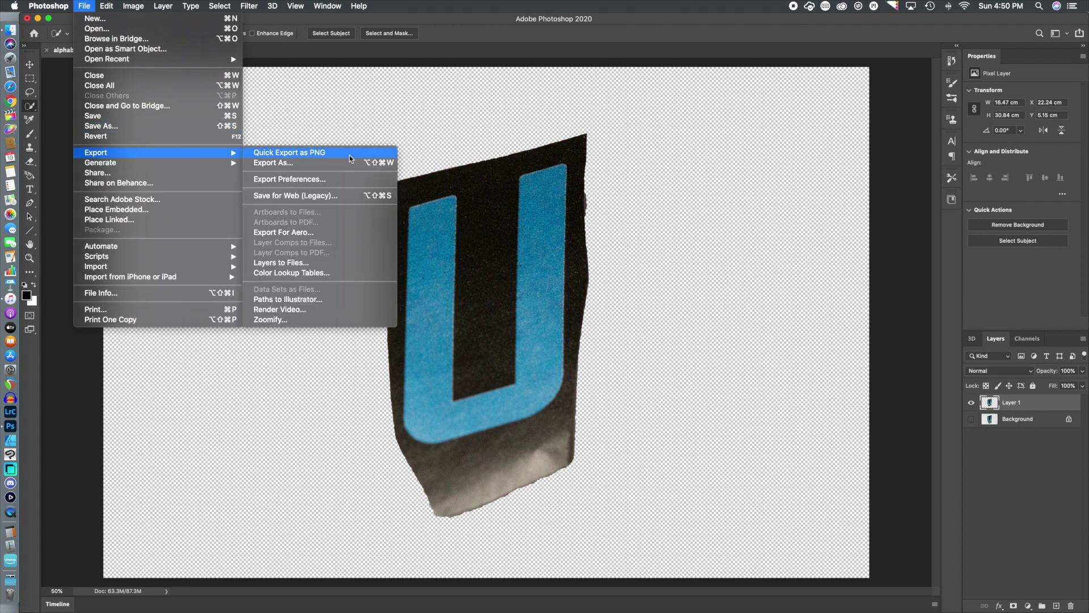
left_click(334, 195)
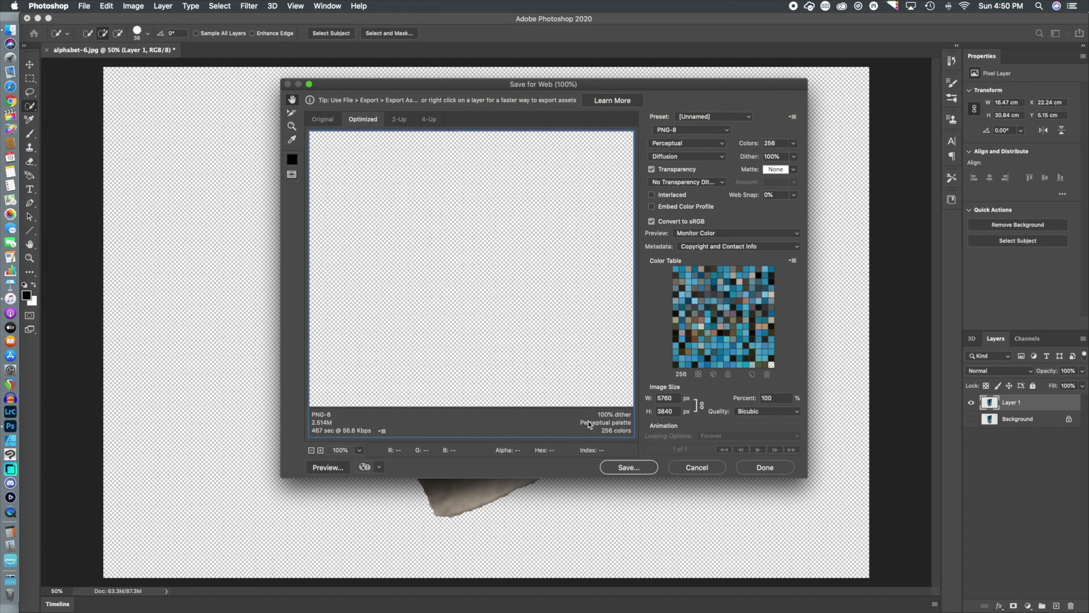
left_click(665, 397)
type("1080")
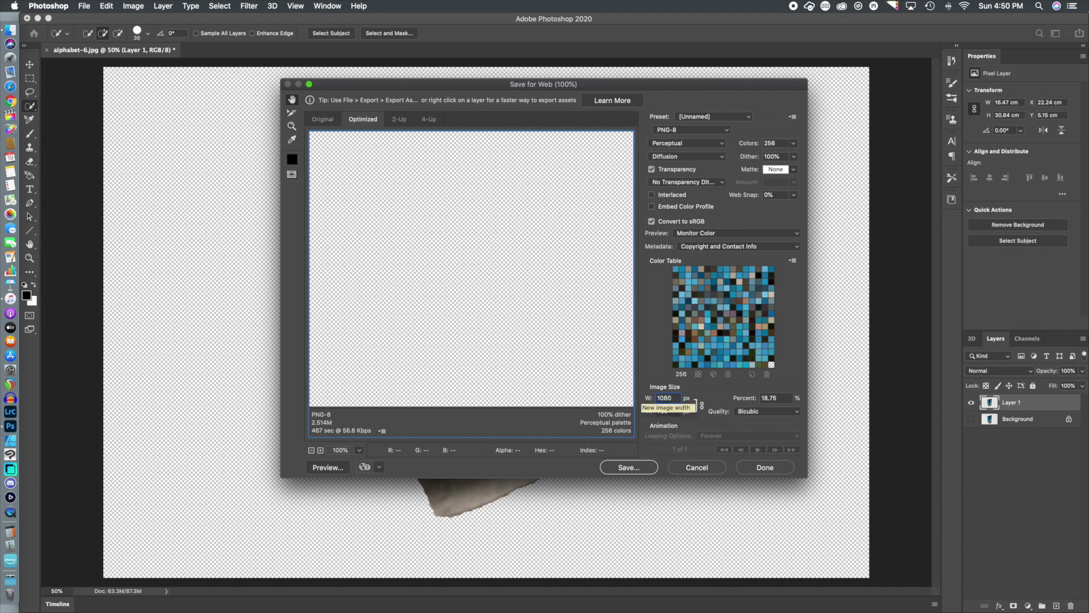
key("Tab")
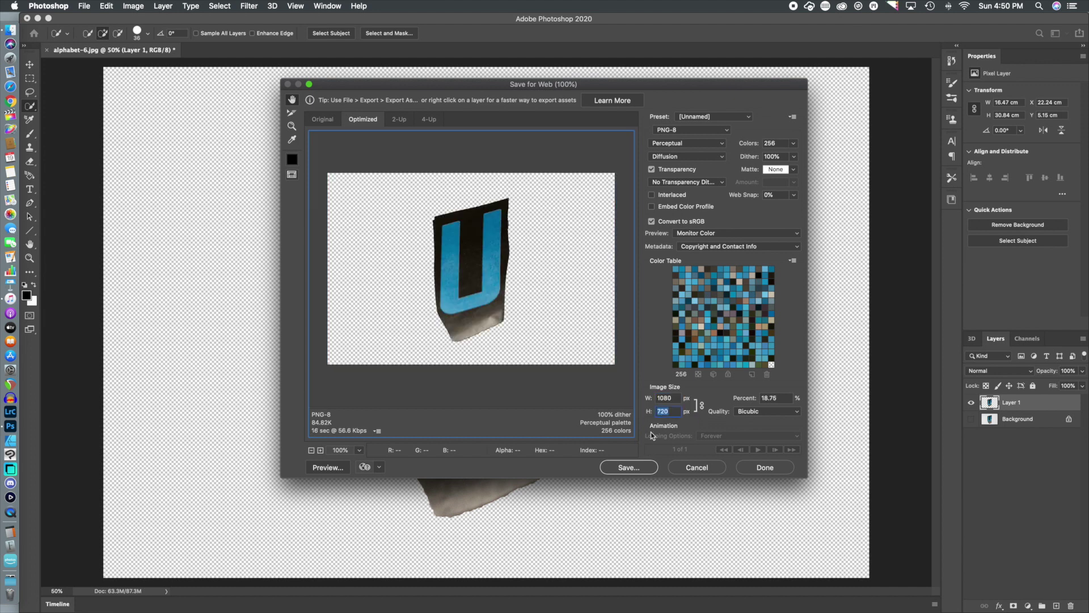
- Save the optimized PNG as U.png in the Alphabet folder
left_click(628, 467)
left_click(530, 153)
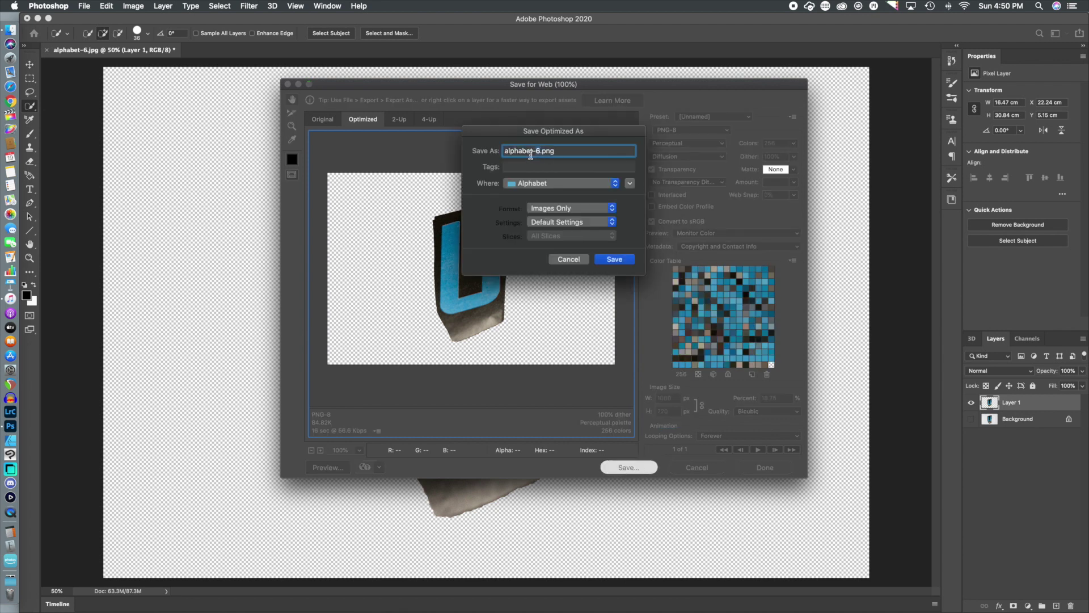
left_click(541, 150)
key("BackSpace")
left_click(508, 151)
type("6")
left_click_drag(540, 150, 462, 146)
type("U")
left_click(612, 259)
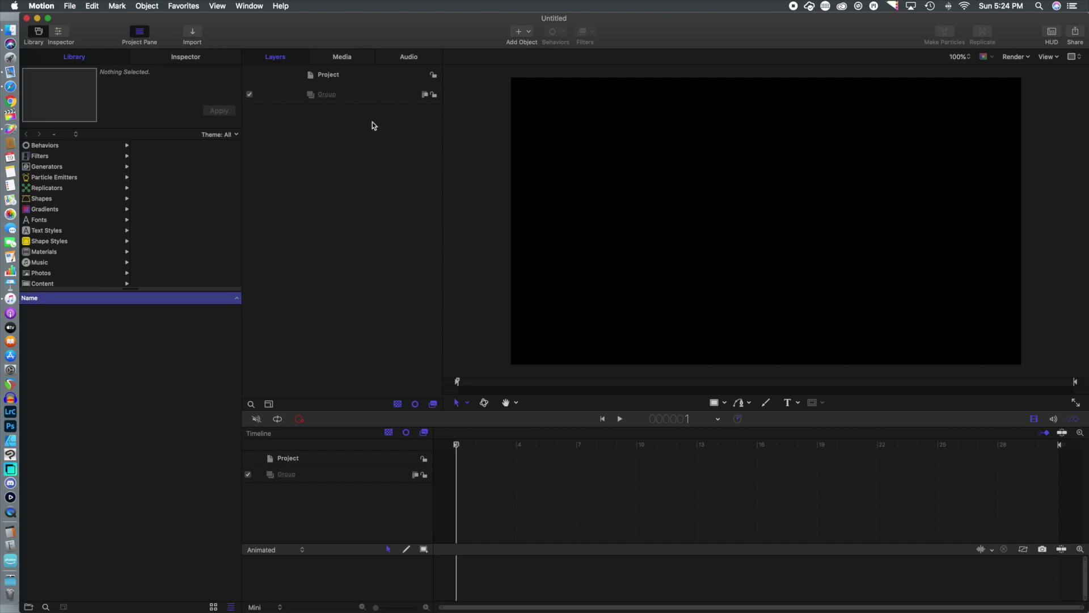
- Rename the empty group layer to Letters
left_click(348, 94)
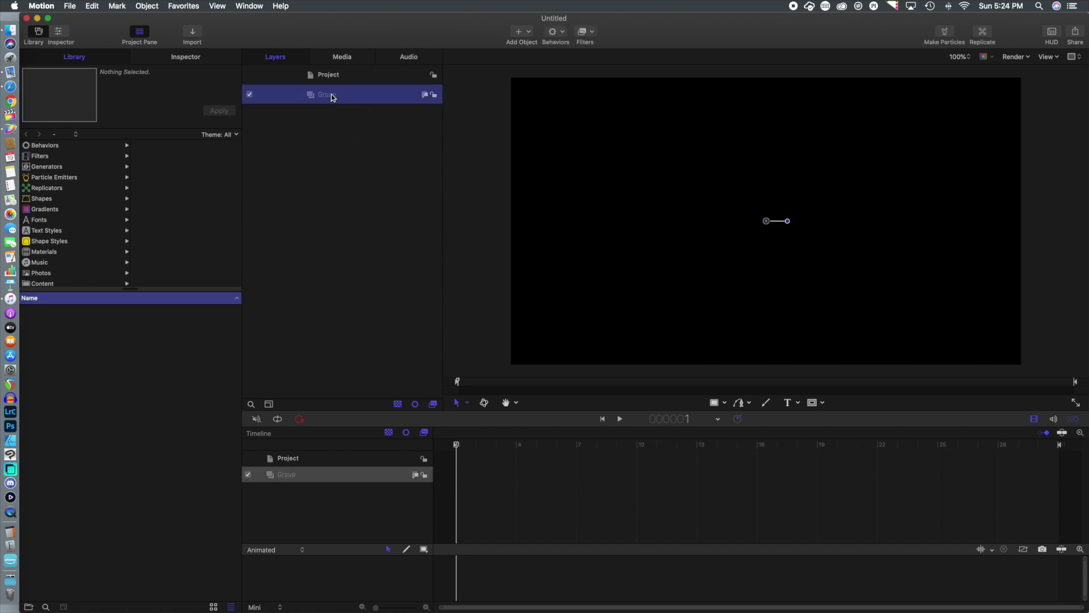
double_click(331, 94)
type("Letters")
left_click(353, 138)
left_click(315, 95)
- Import every letter PNG from the Alphabet folder into the Letters group
left_click(72, 6)
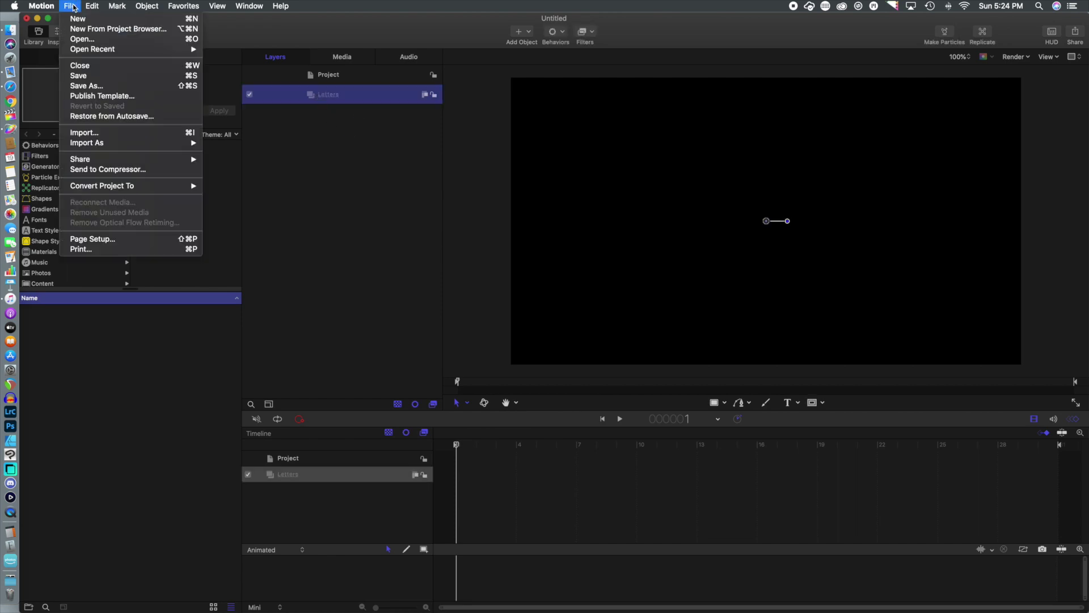
left_click(139, 133)
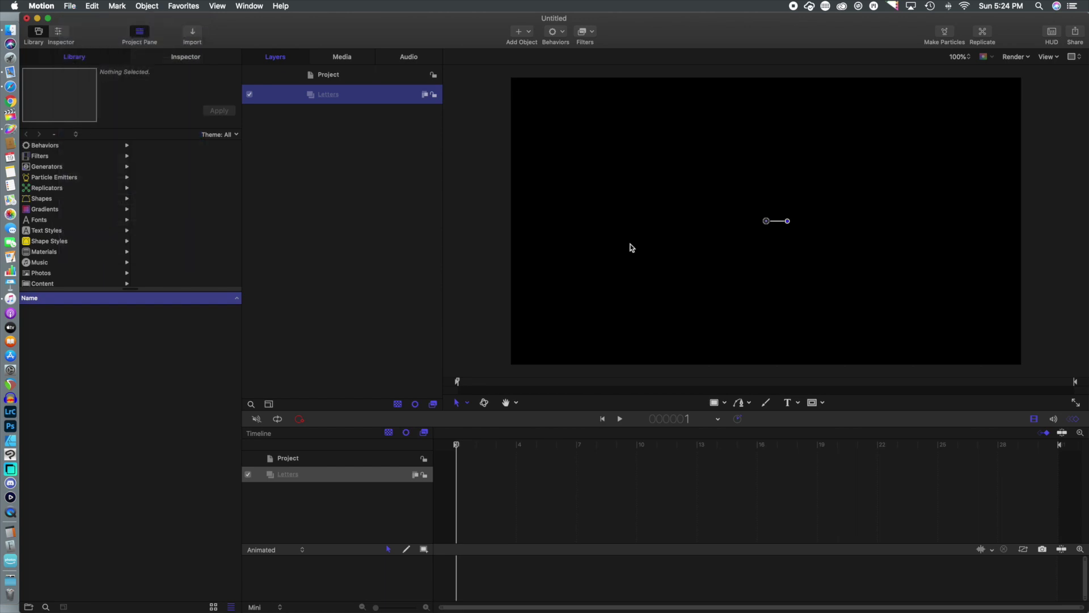
left_click(570, 136)
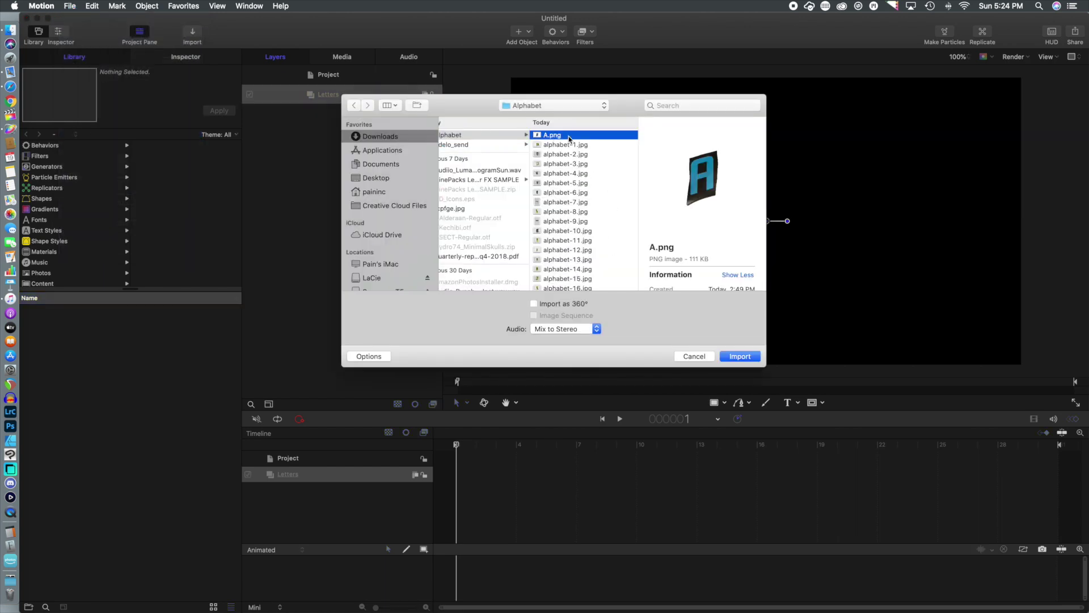
scroll(590, 260, "down", 6)
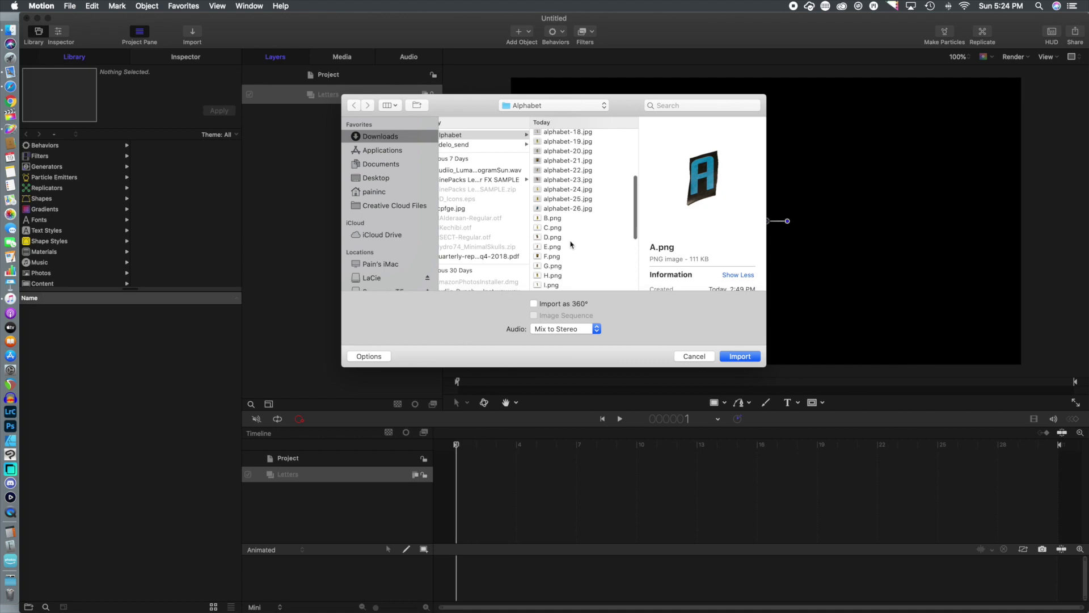
left_click(555, 220)
scroll(574, 255, "down", 5)
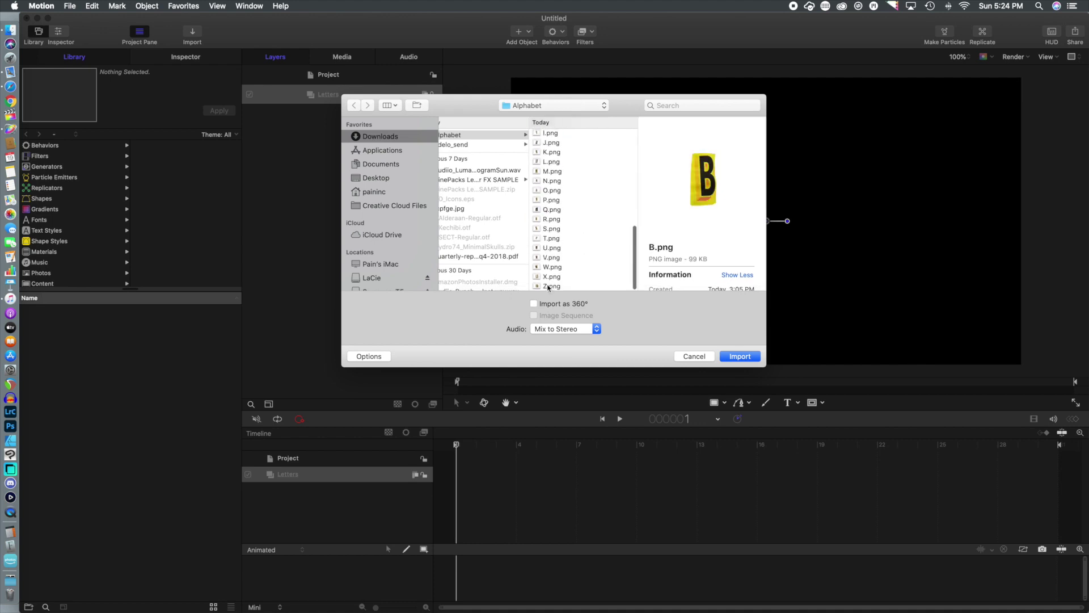
key("cmd+a")
scroll(550, 215, "up", 10)
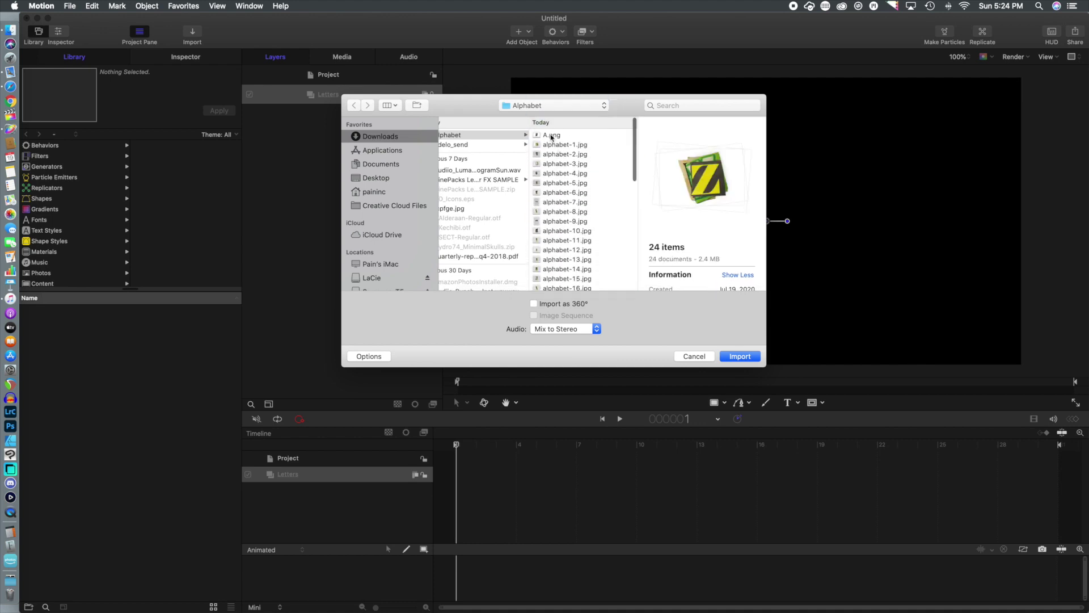
left_click(740, 357)
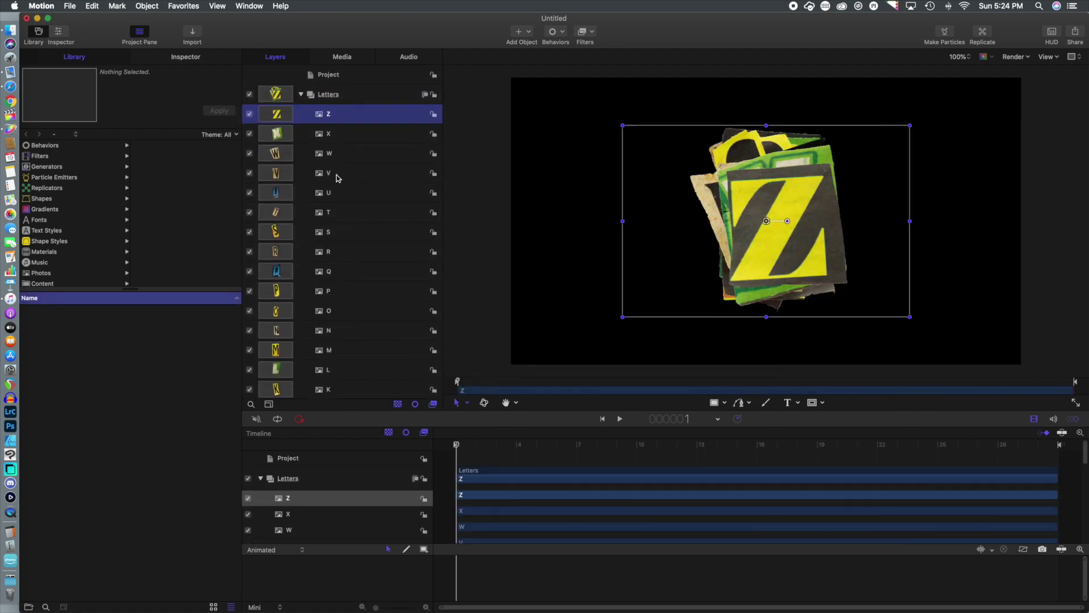
- Add a new empty group at the project's top level and name it Selector
left_click(348, 76)
left_click(531, 32)
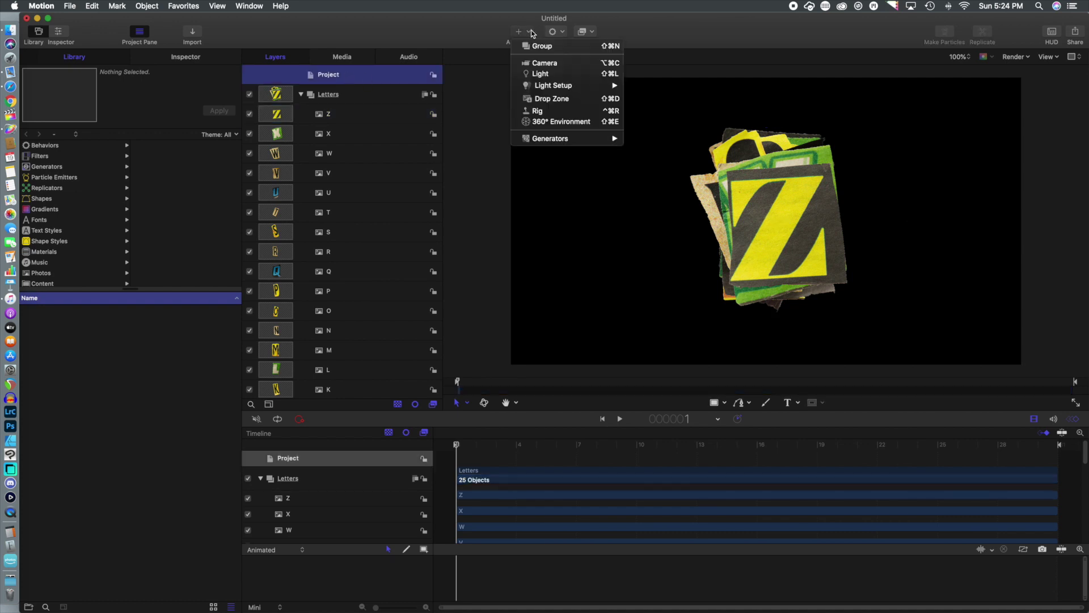
left_click(539, 46)
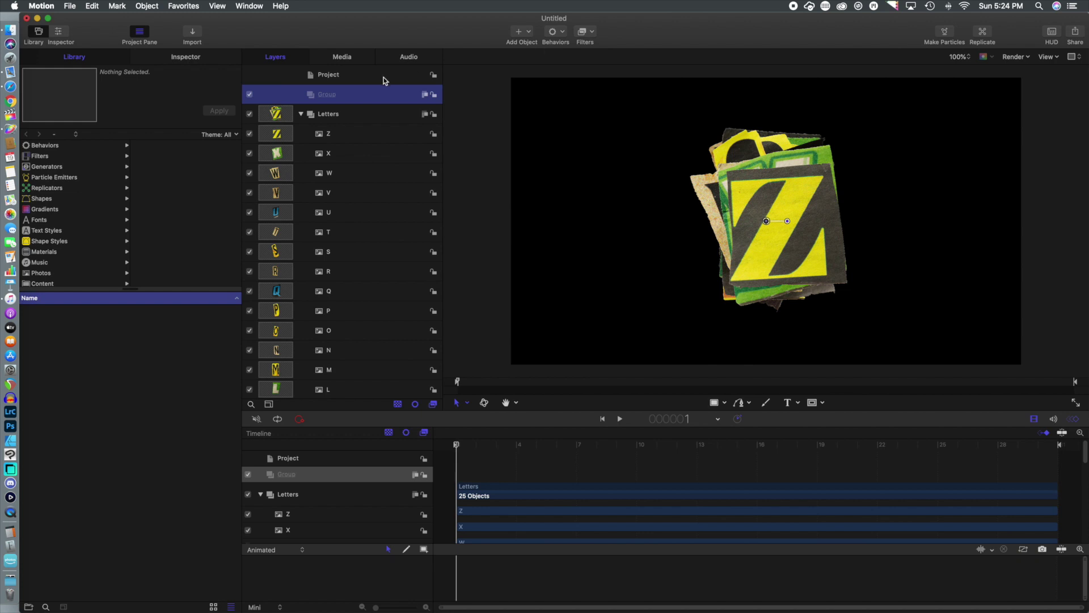
double_click(334, 97)
type("Selector")
left_click(478, 162)
left_click(349, 117)
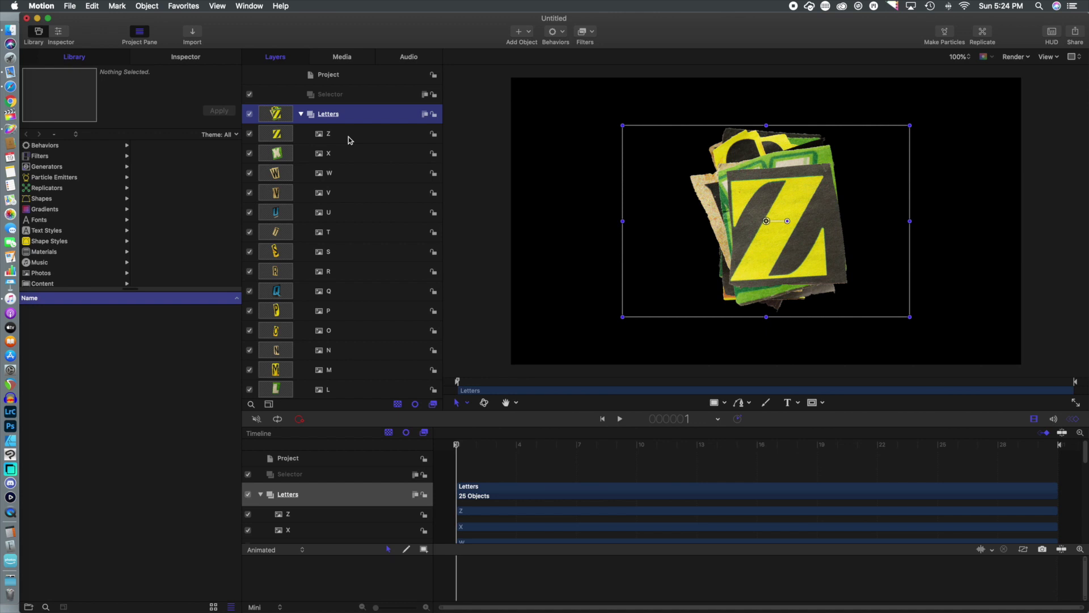
left_click(349, 137)
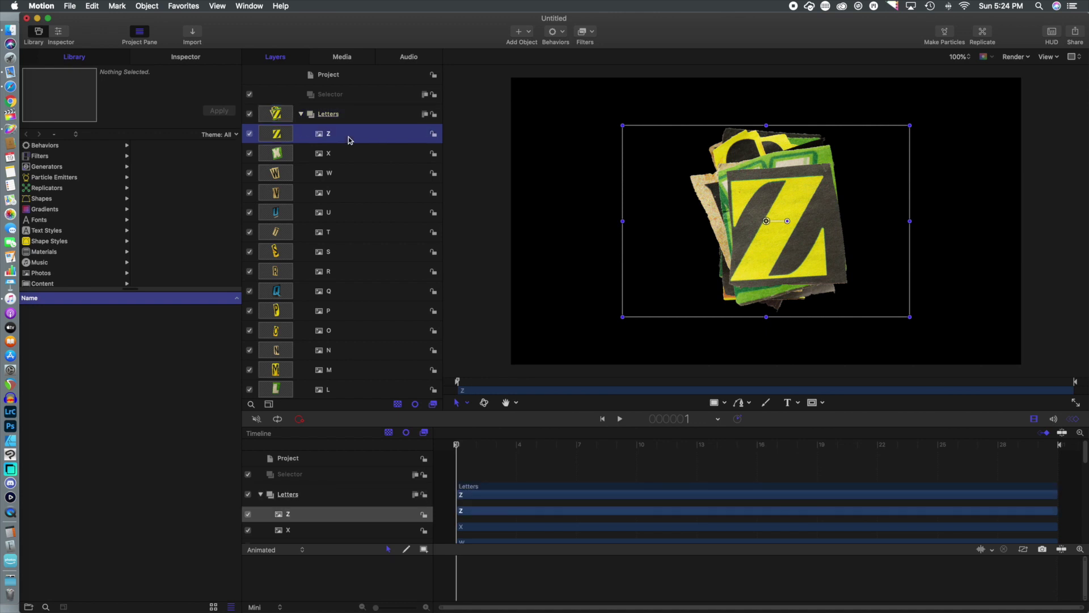
- Make a clone of the Z layer and drag the Clone Layer into the Selector group
right_click(349, 140)
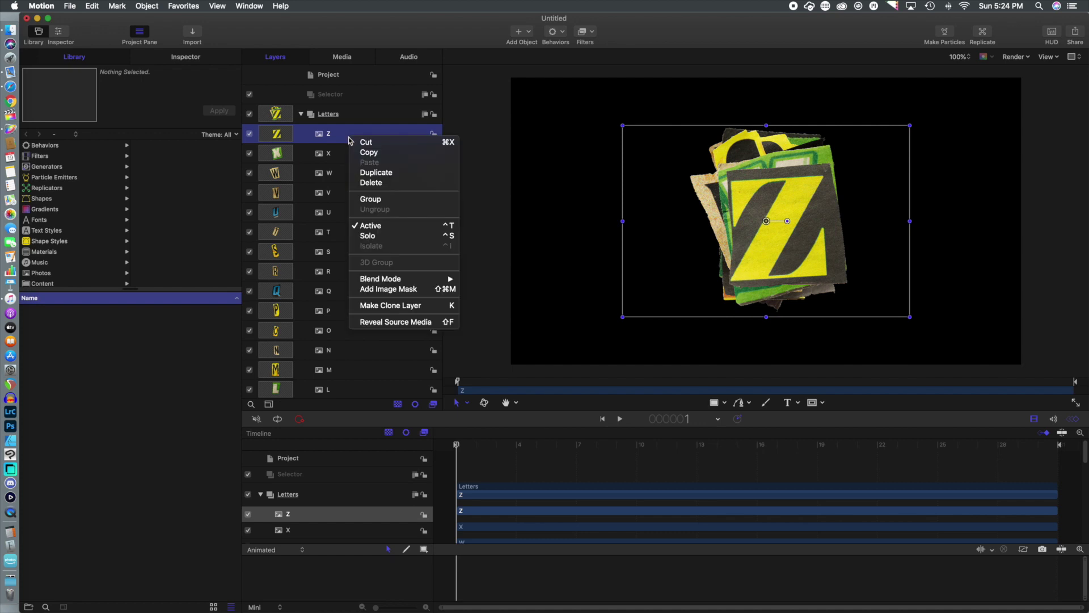
left_click(402, 307)
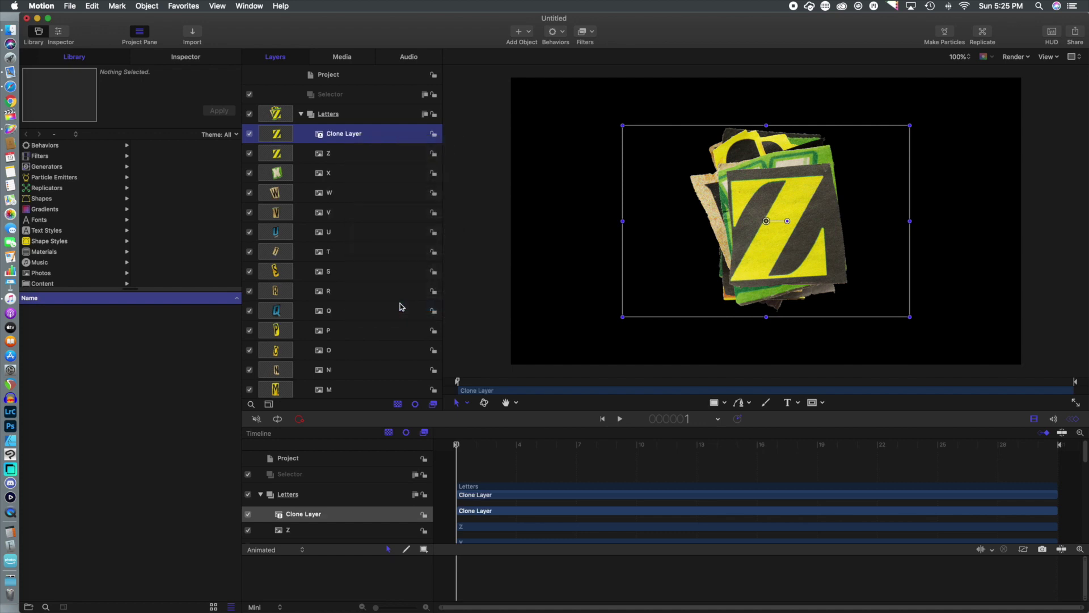
mouse_move(346, 132)
left_mouse_down()
mouse_move(335, 97)
mouse_move(352, 98)
left_mouse_up()
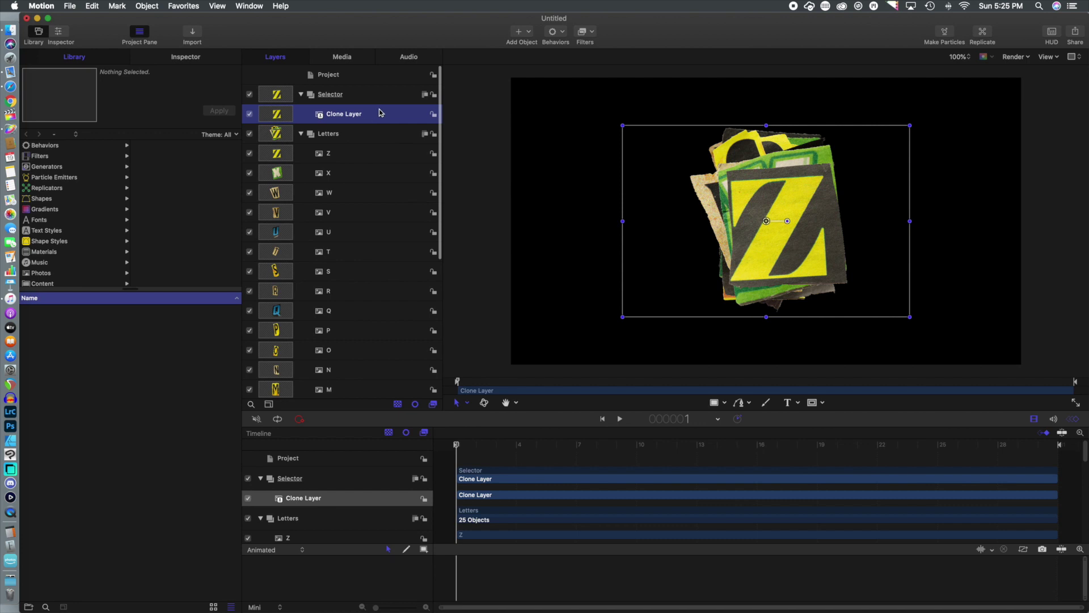
left_click(358, 135)
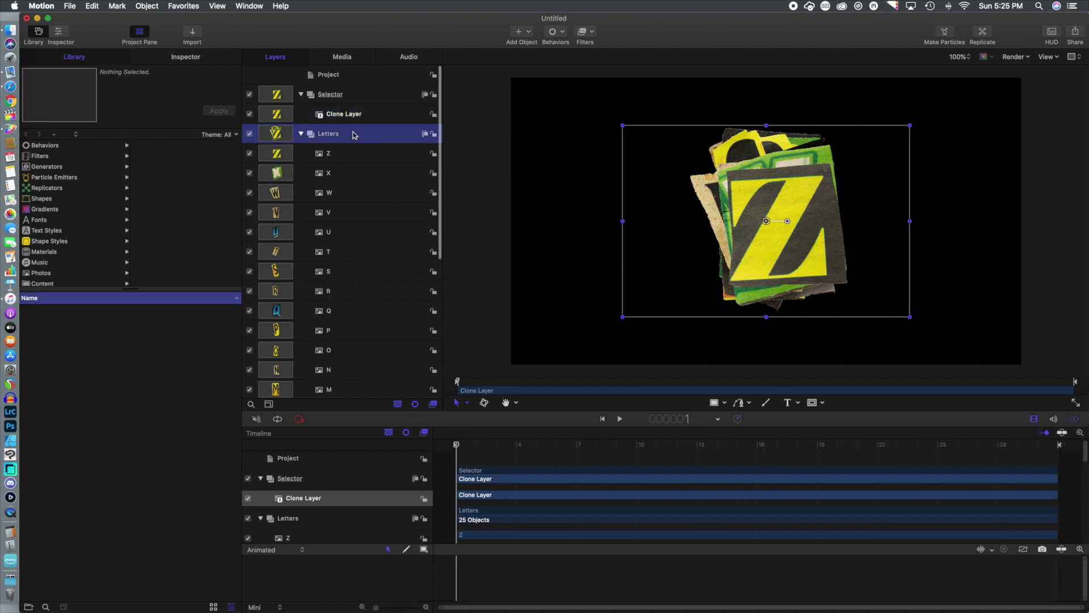
left_click(352, 114)
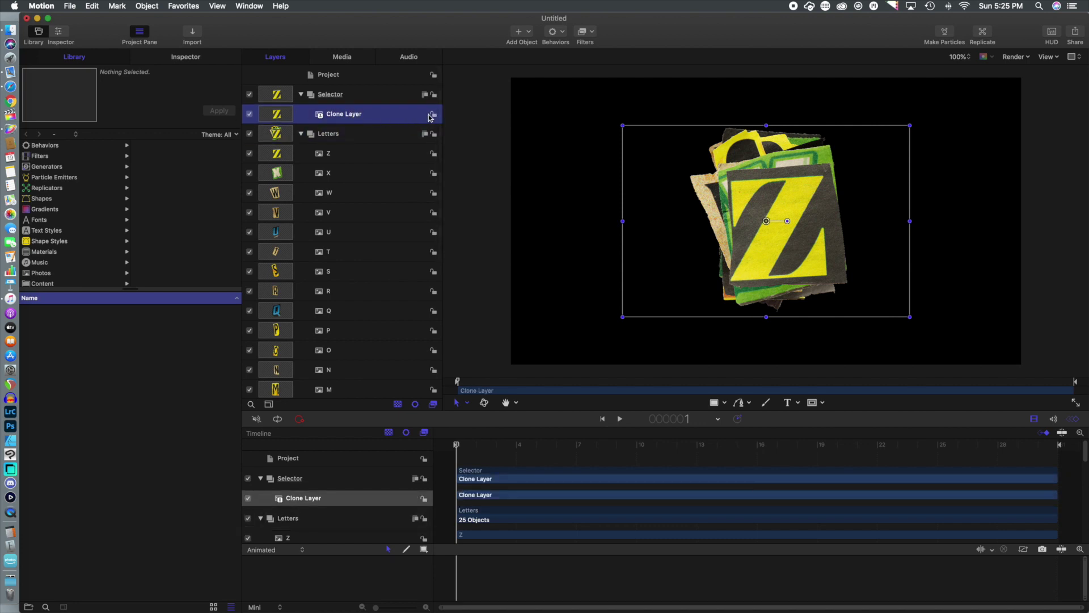
left_click(198, 59)
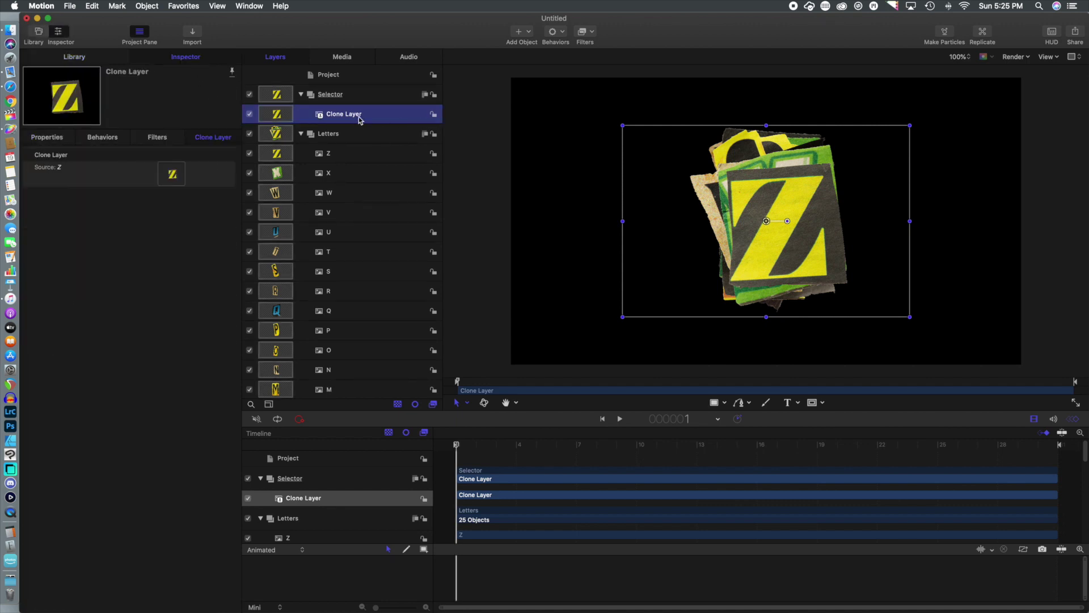
- Add the clone's Source parameter to a new Rig as a new Pop-up control
left_click(233, 175)
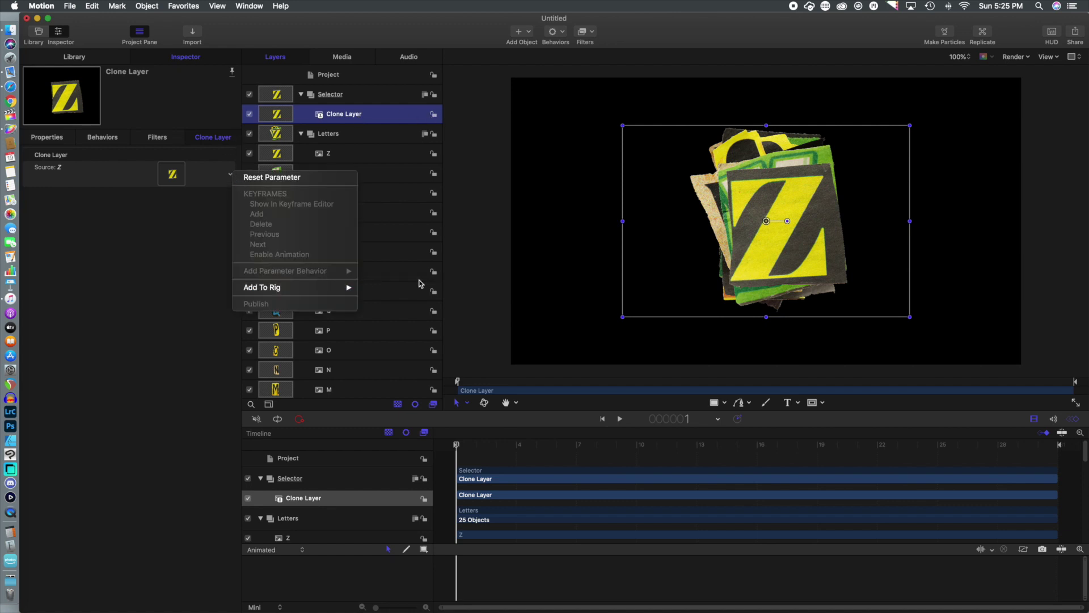
mouse_move(340, 287)
mouse_move(414, 288)
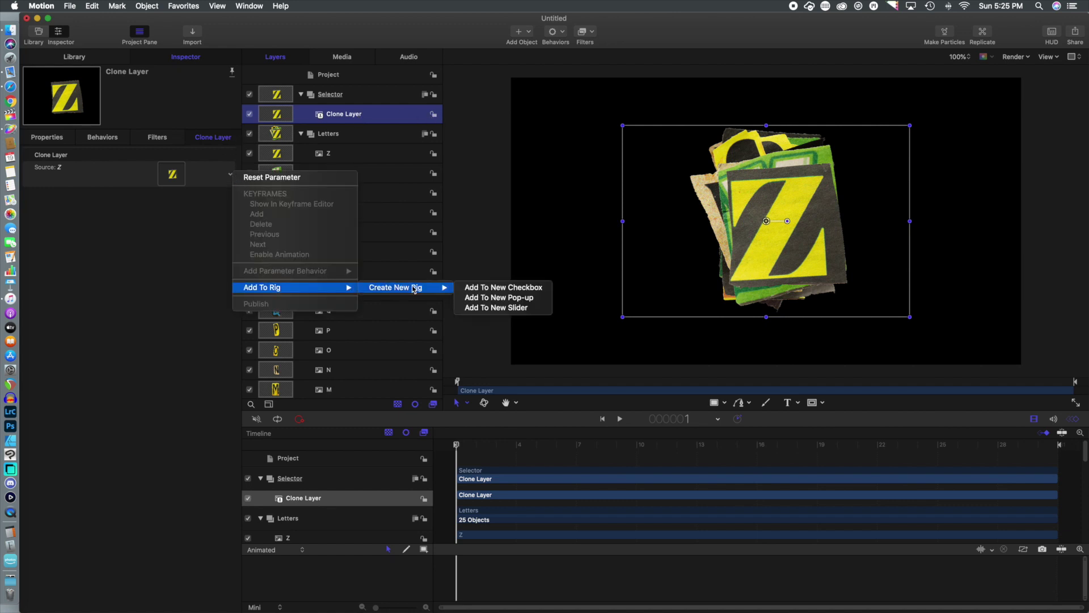
left_click(476, 298)
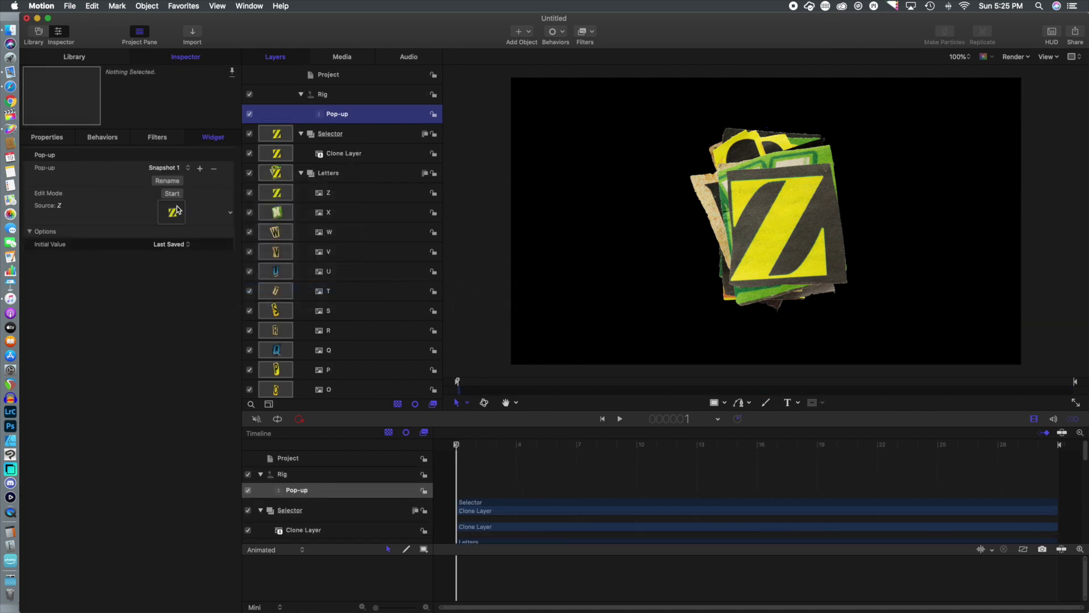
- Check the pop-up's Snapshot 1, 2 and 3, ending back on the first snapshot
left_click(170, 168)
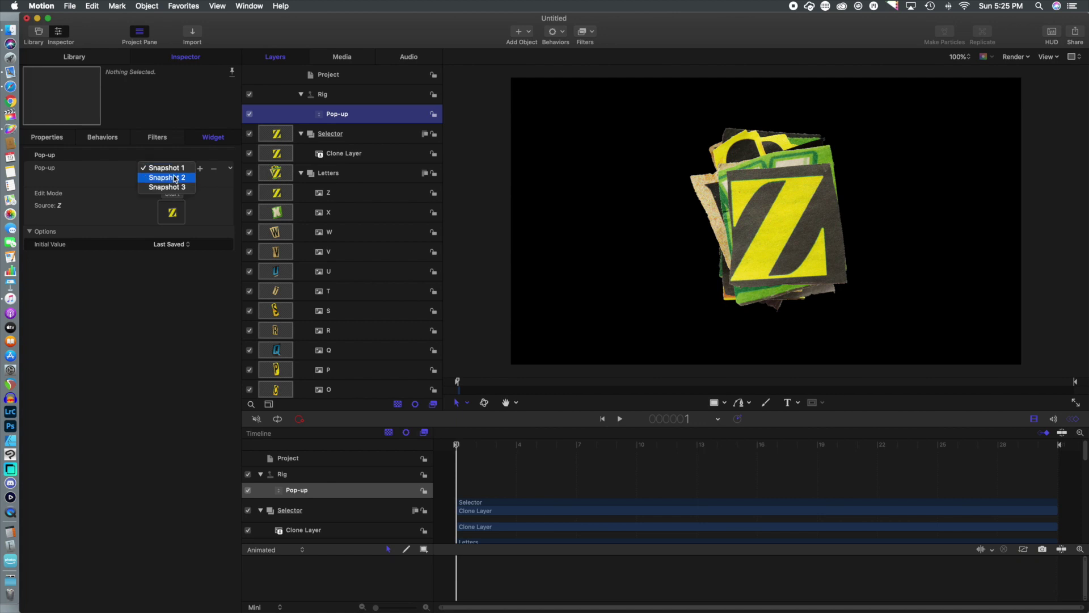
left_click(174, 178)
left_click(174, 168)
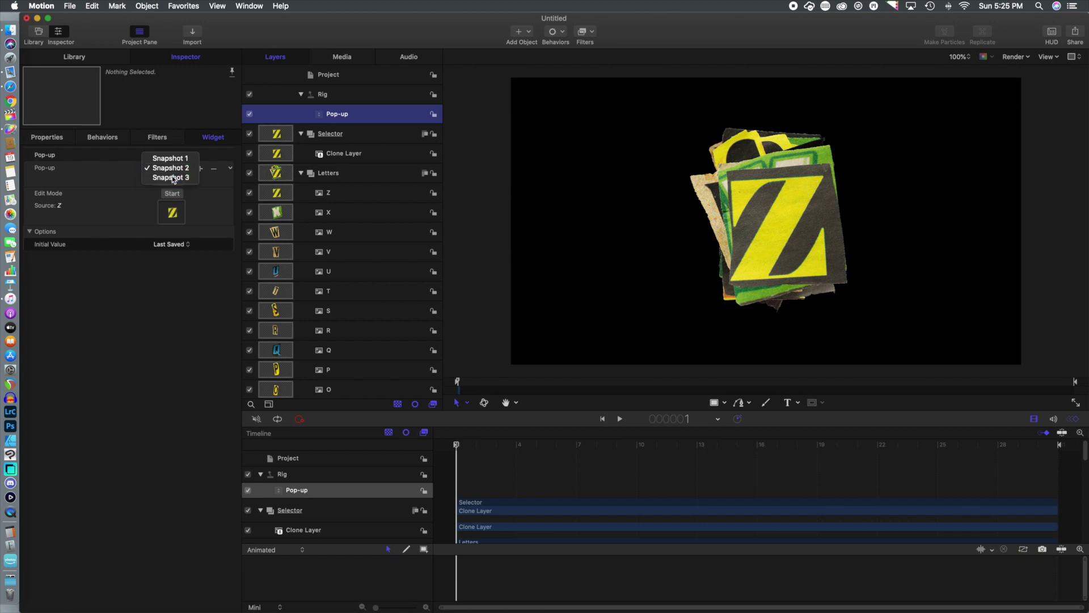
left_click(174, 177)
left_click(173, 168)
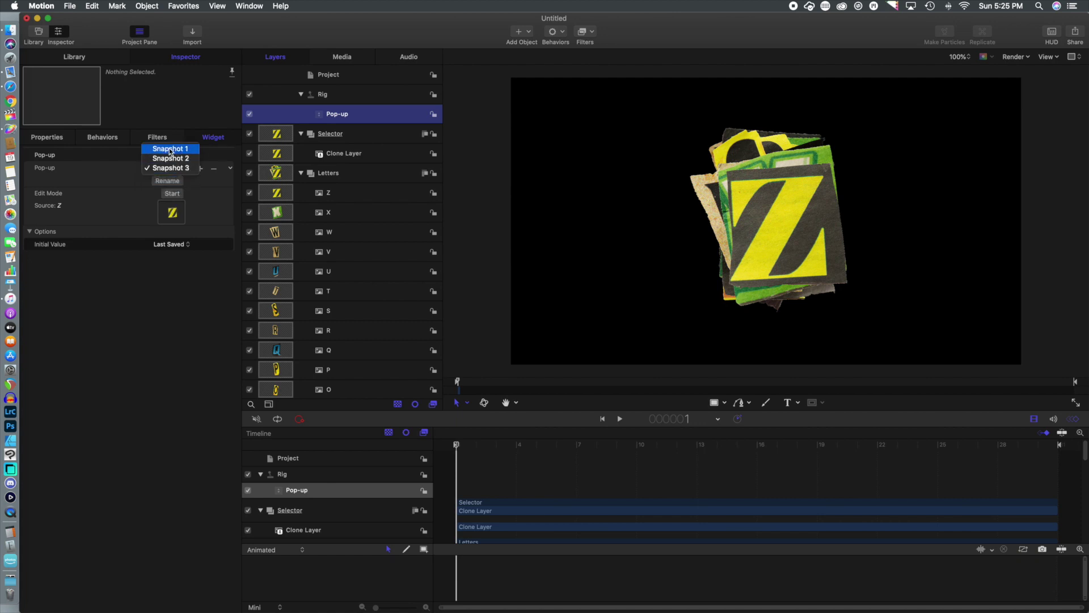
left_click(169, 148)
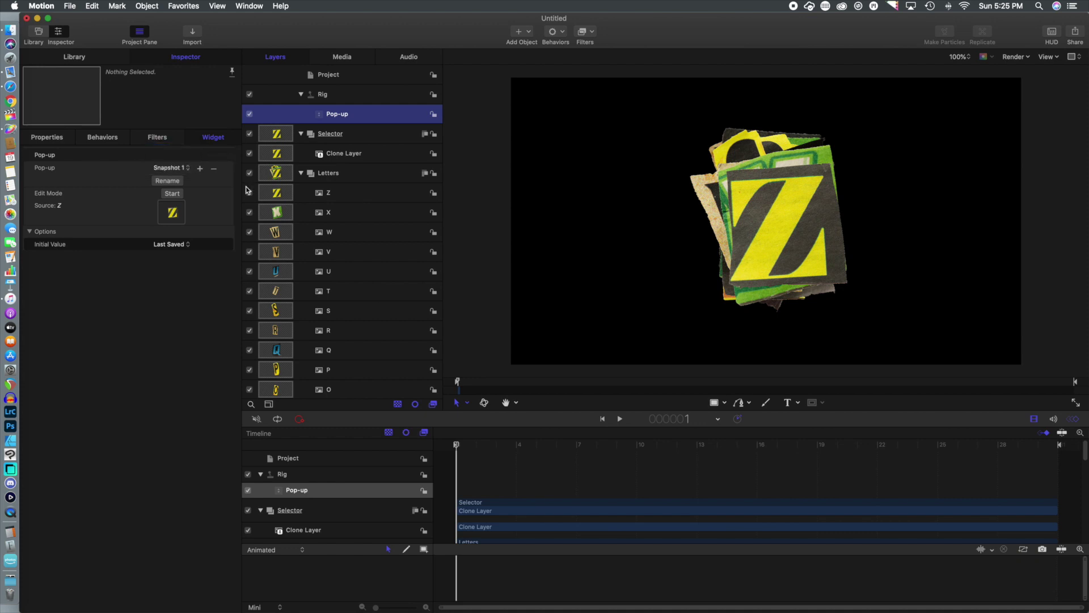
- Set the first snapshot's Source to letter A and name the snapshot A
scroll(366, 275, "down", 10)
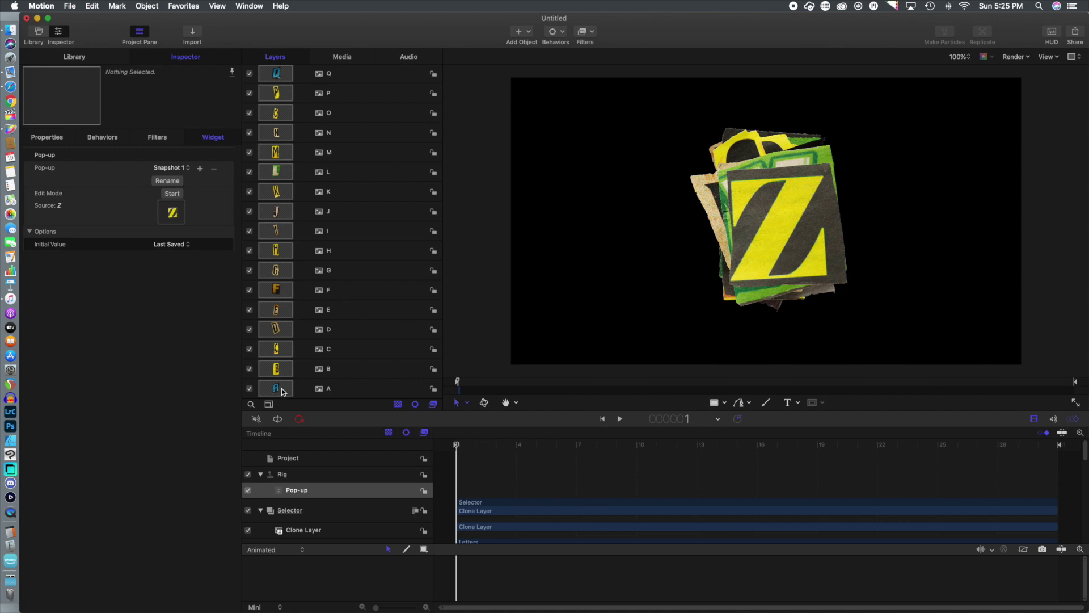
left_click_drag(281, 388, 170, 213)
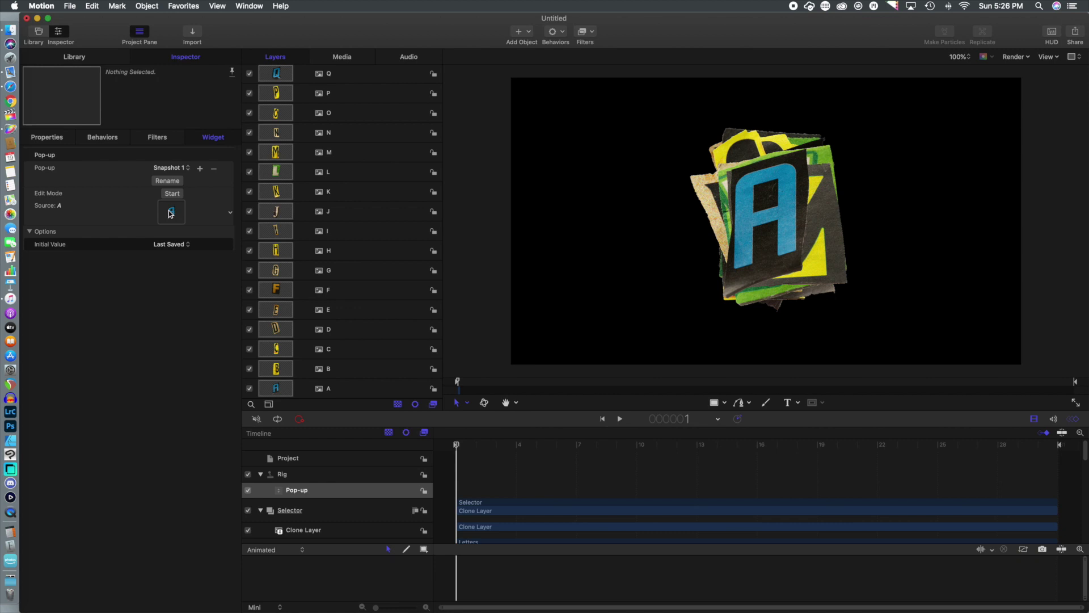
left_click(168, 180)
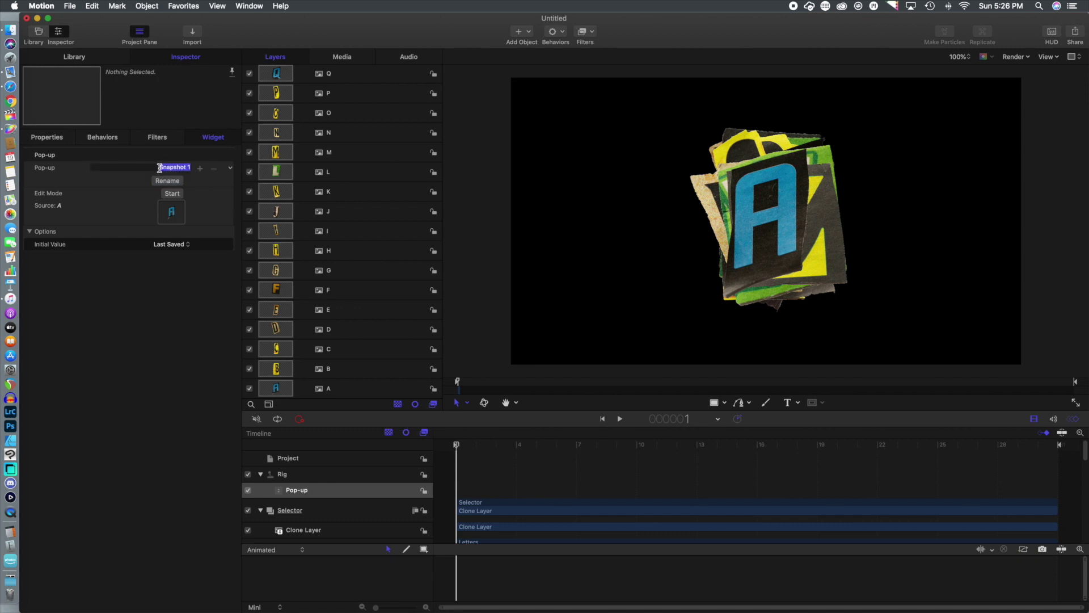
type("A")
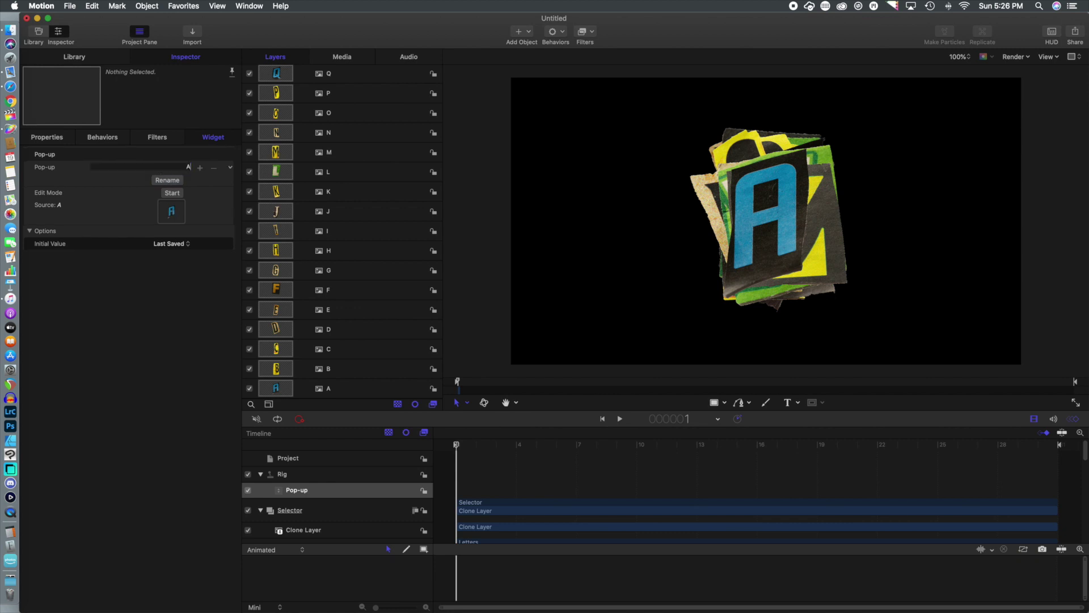
key("Return")
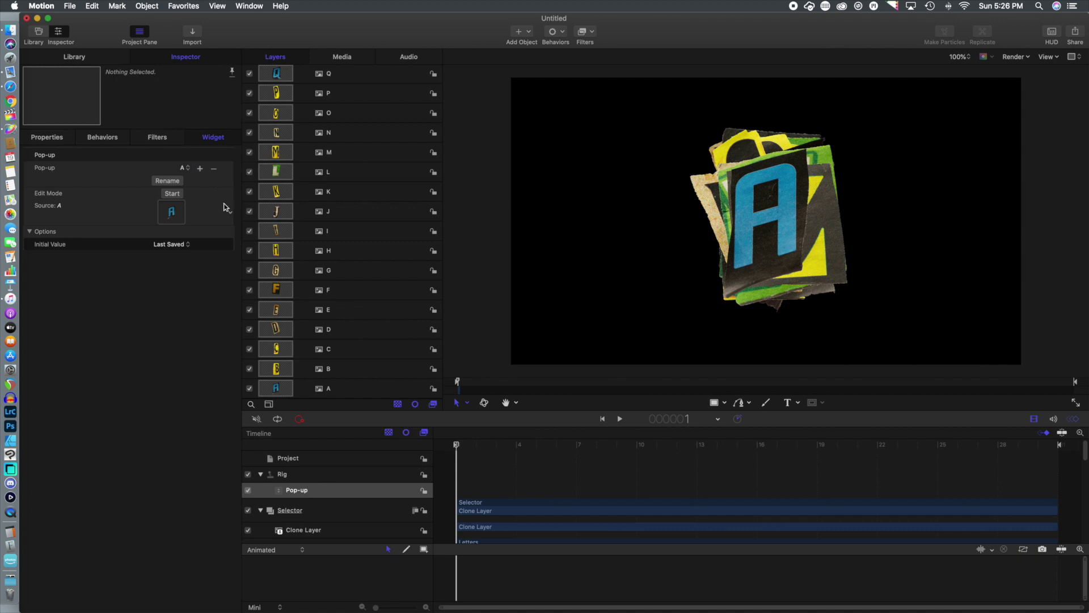
- Set the second snapshot's Source to letter B and name it B
left_click(184, 168)
left_click(185, 177)
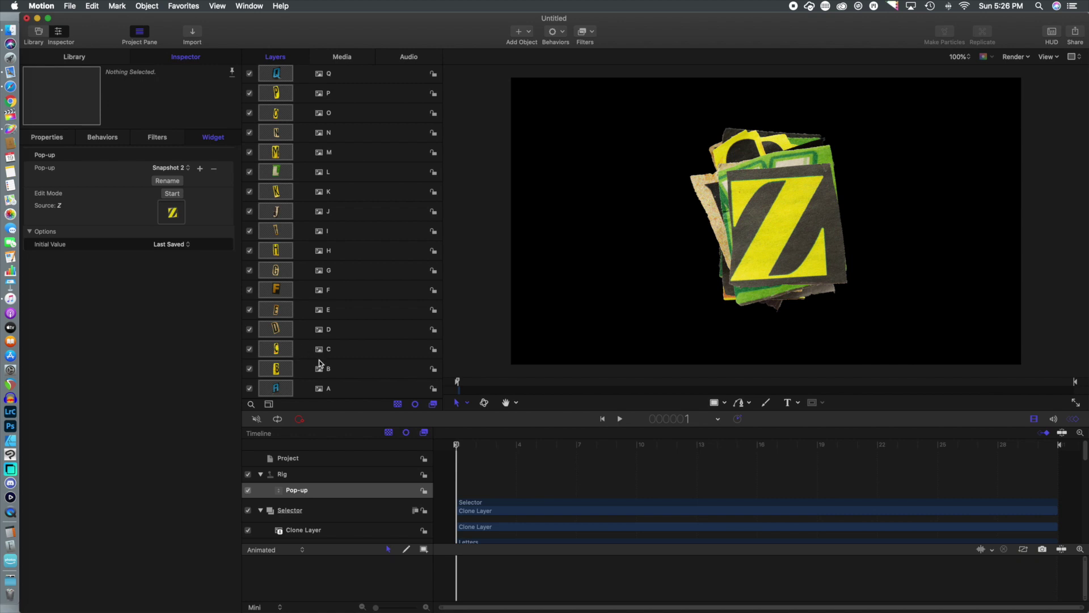
left_click_drag(332, 374, 185, 218)
left_click(183, 168)
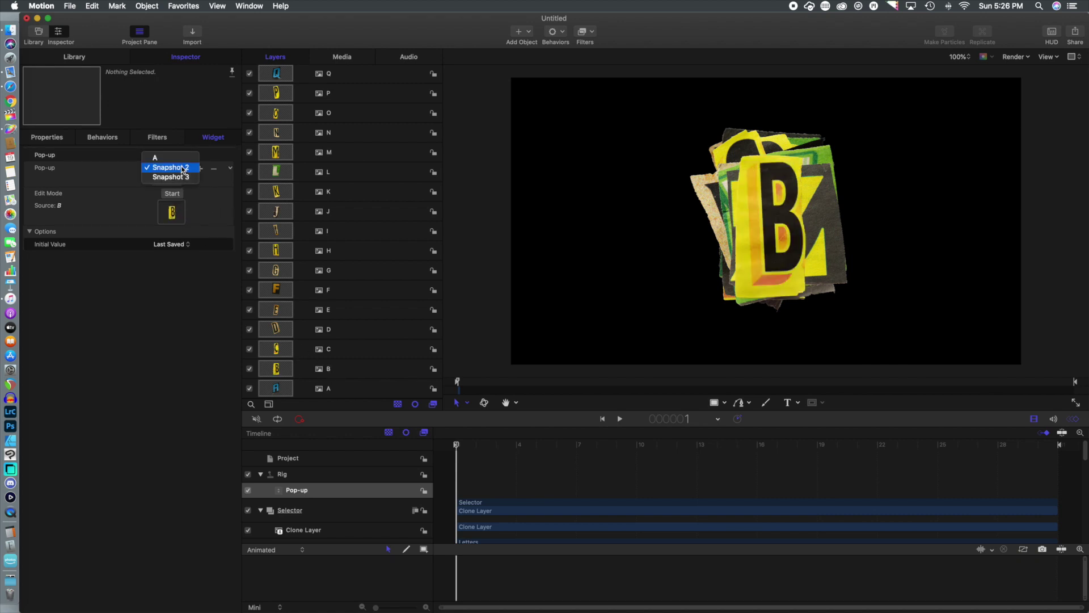
left_click(182, 169)
left_click(171, 179)
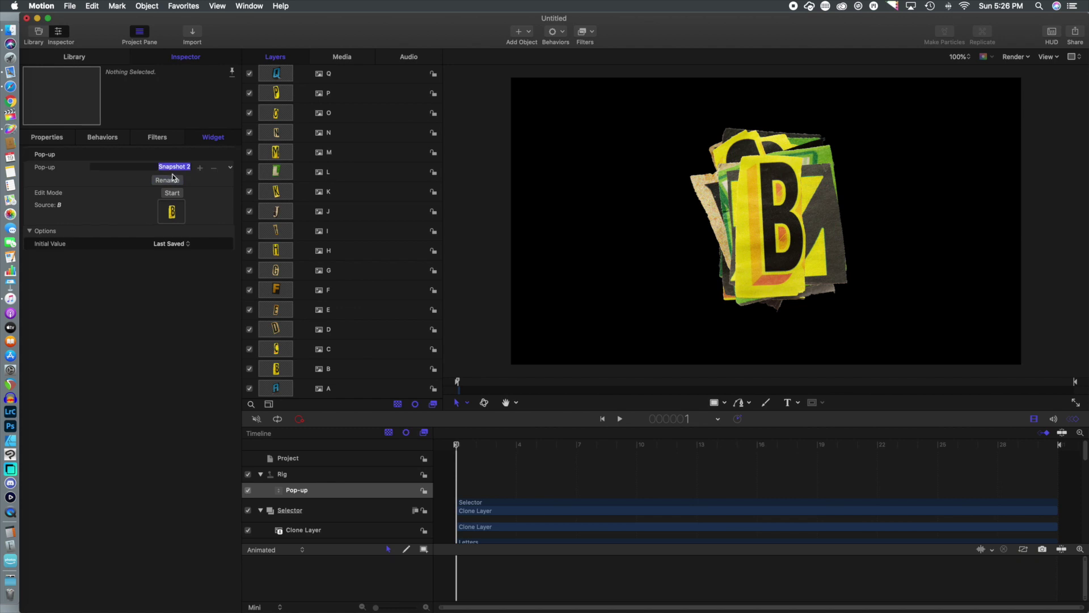
type("B")
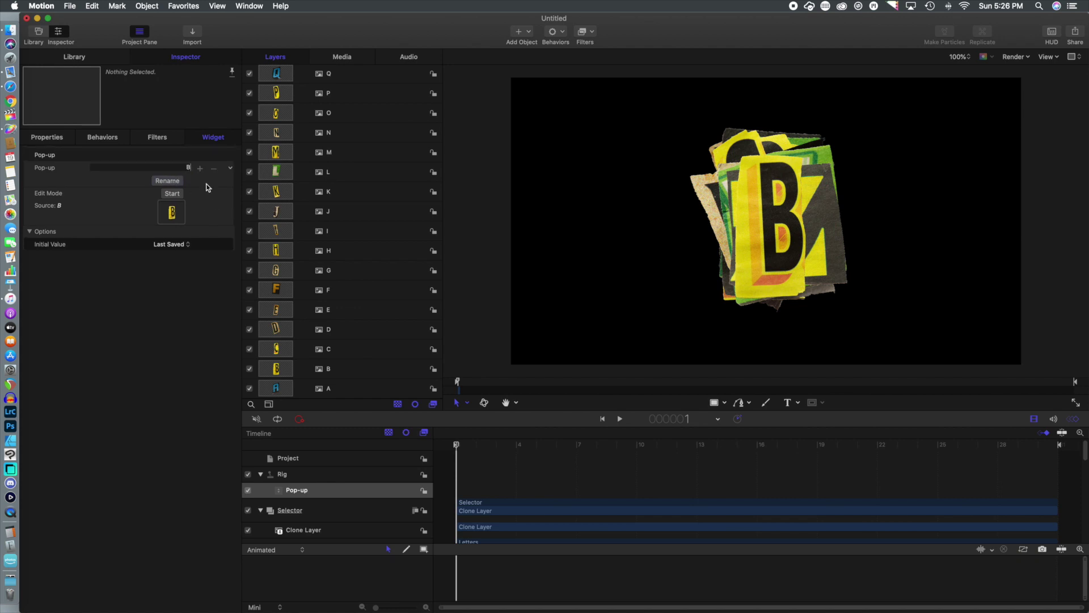
key("Return")
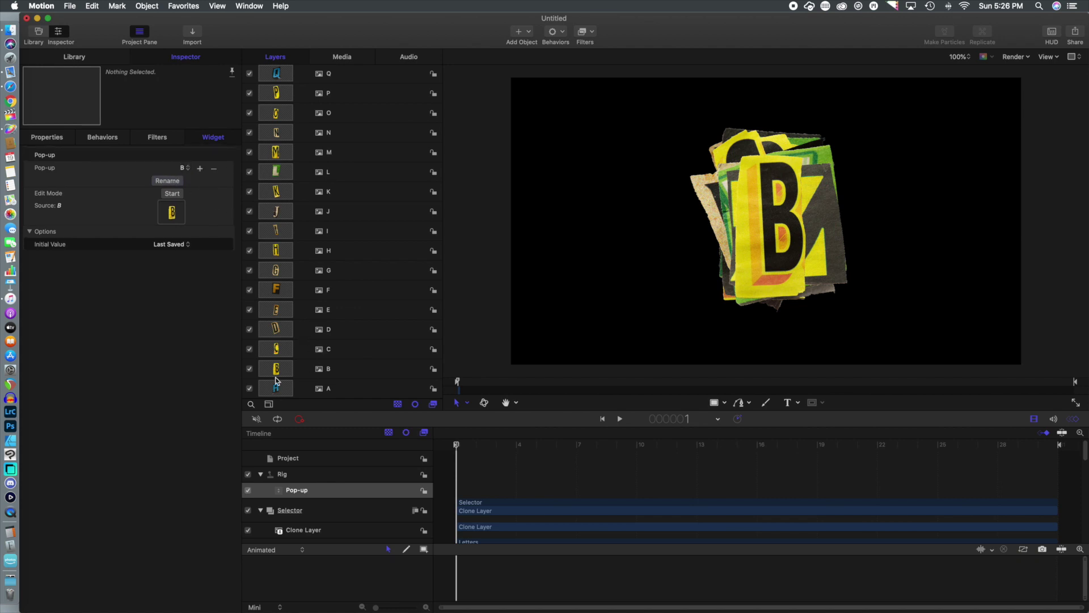
- Set the third snapshot's Source to letter C and name it C
left_click(183, 168)
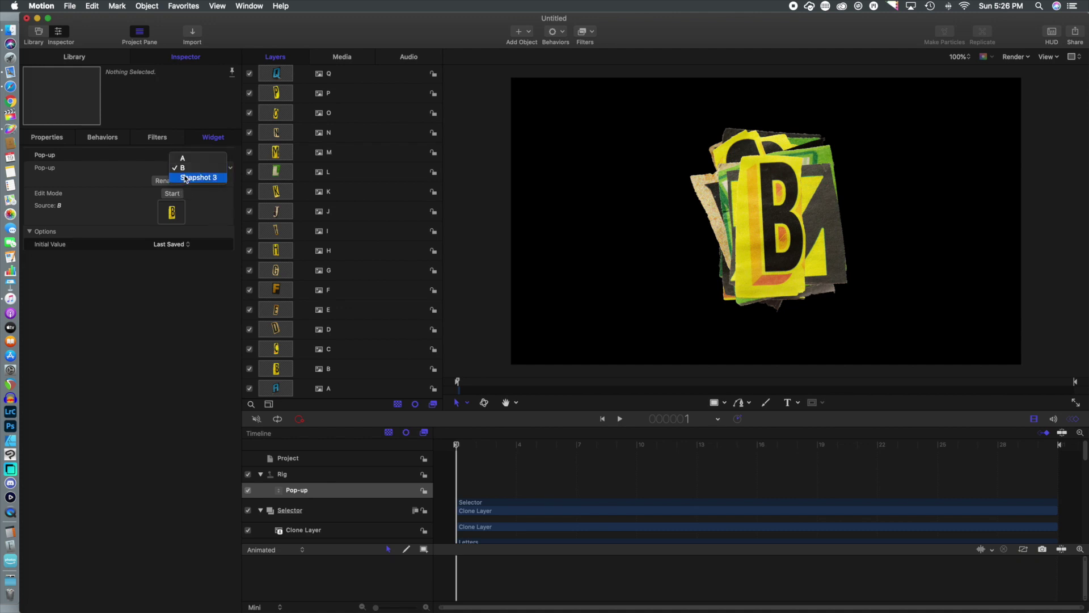
left_click(185, 178)
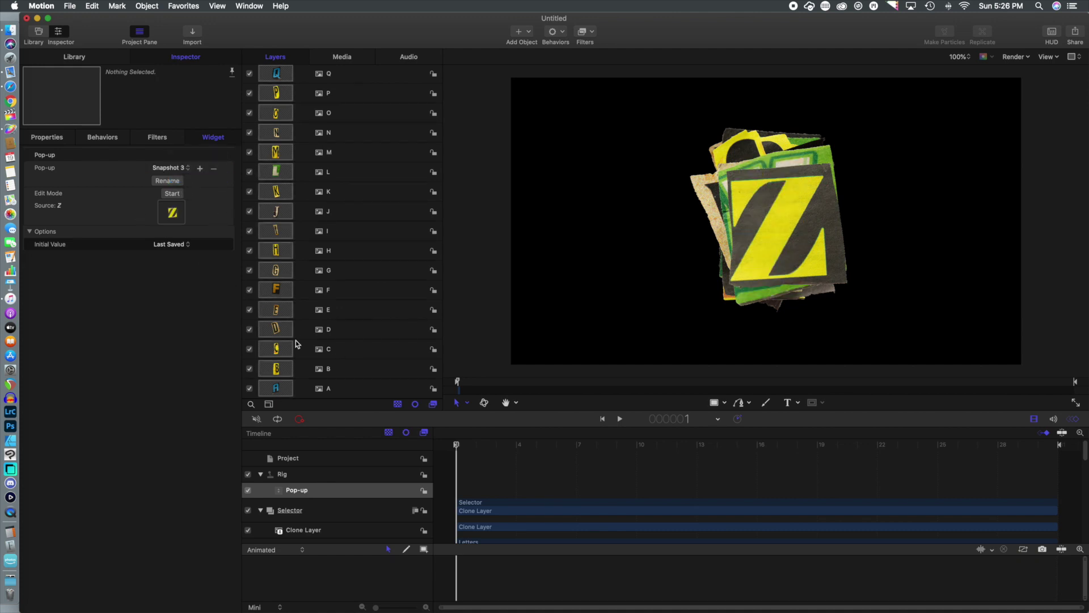
left_click_drag(282, 350, 172, 212)
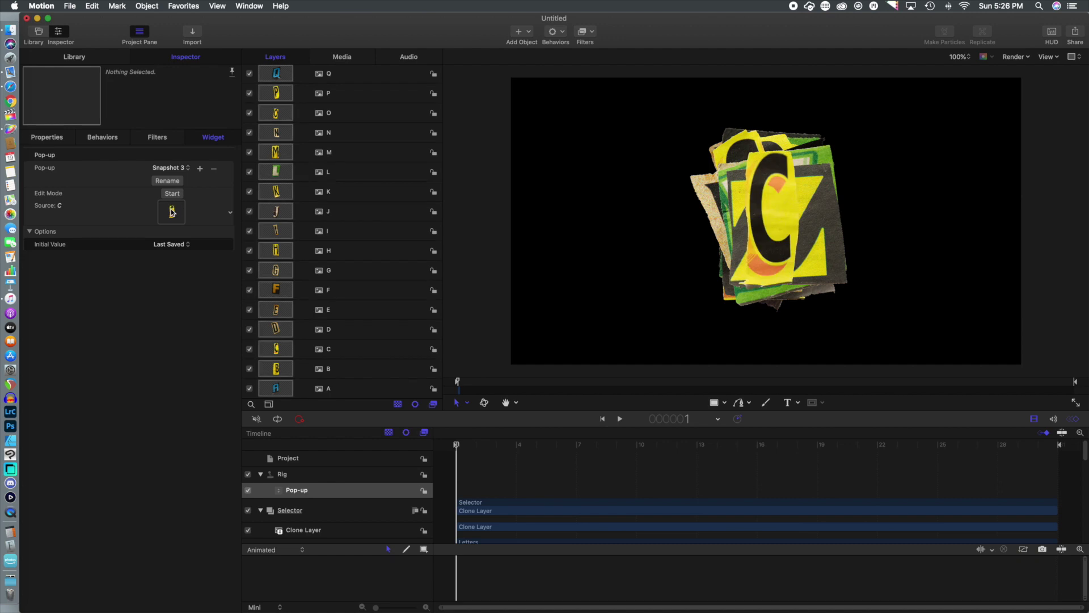
left_click(186, 168)
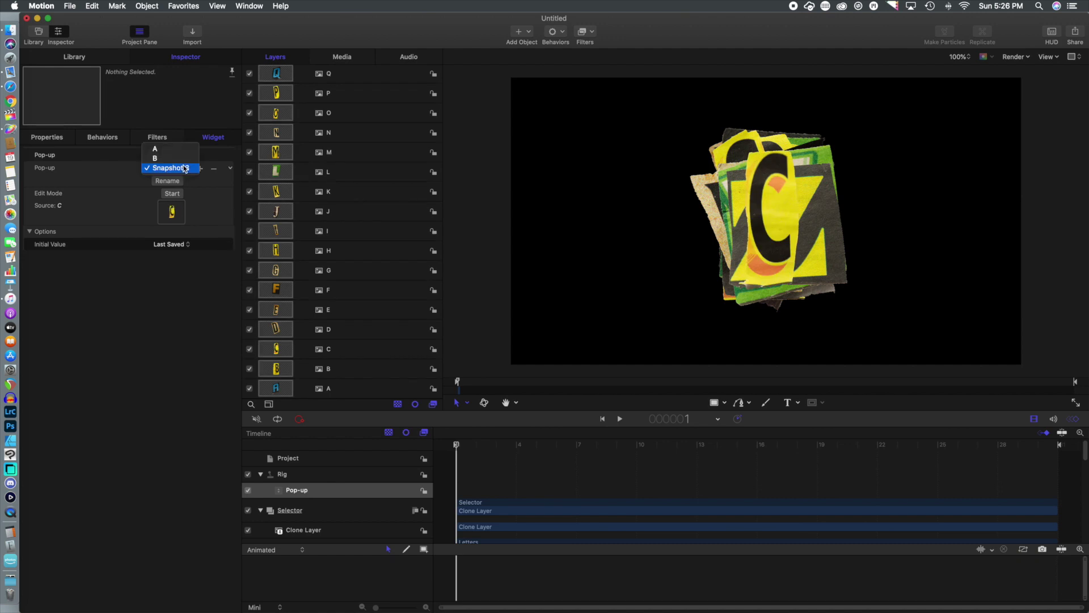
left_click(183, 175)
left_click(177, 181)
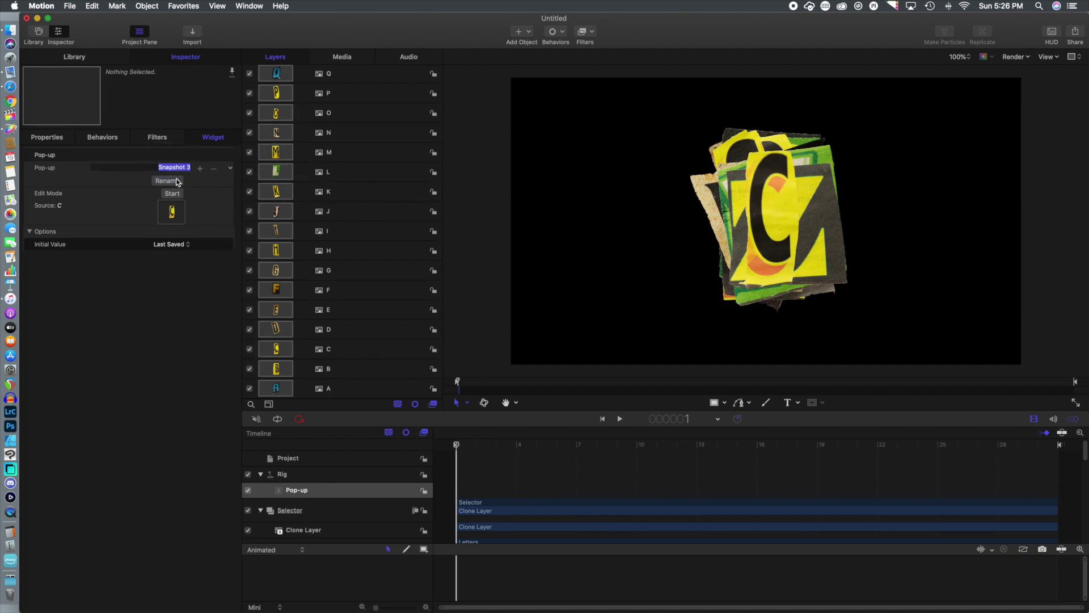
type("C")
left_click(209, 202)
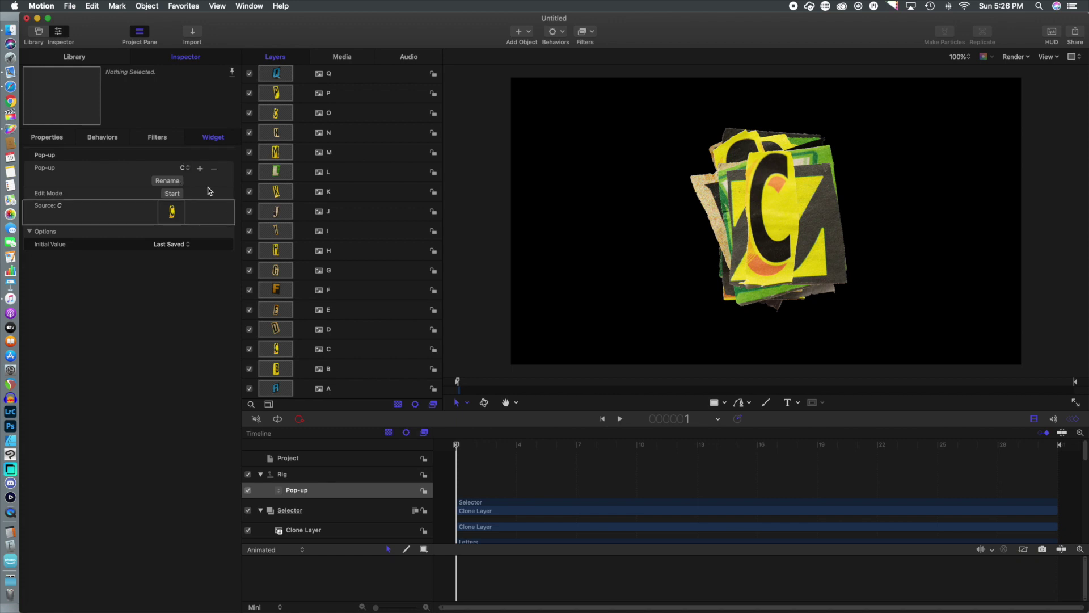
- Add snapshot D onward, dragging each next letter layer into the Source well
left_click(199, 169)
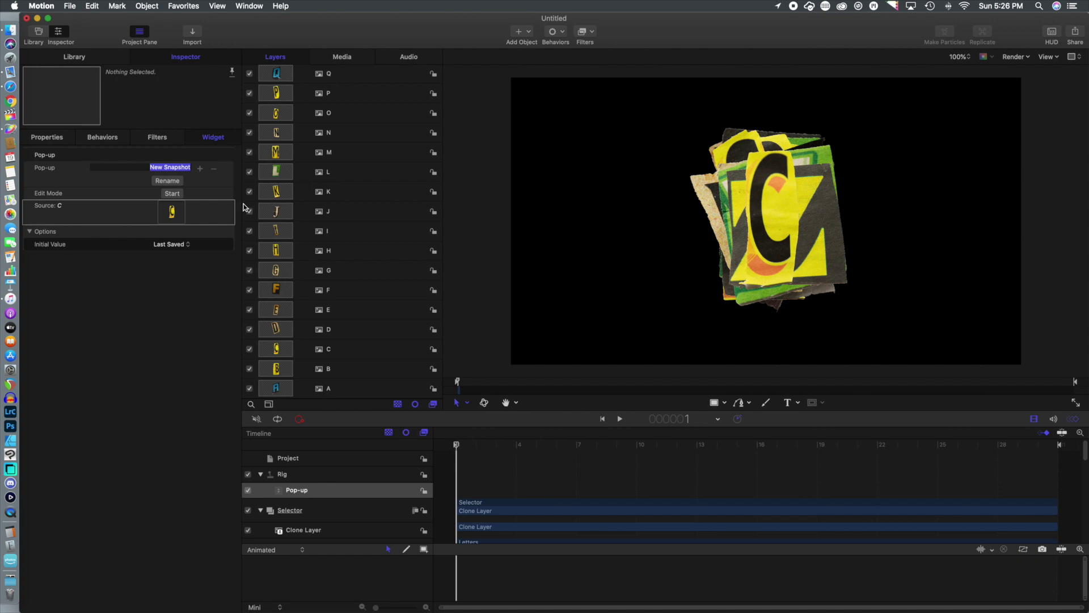
scroll(244, 207, "down", 1)
type("D")
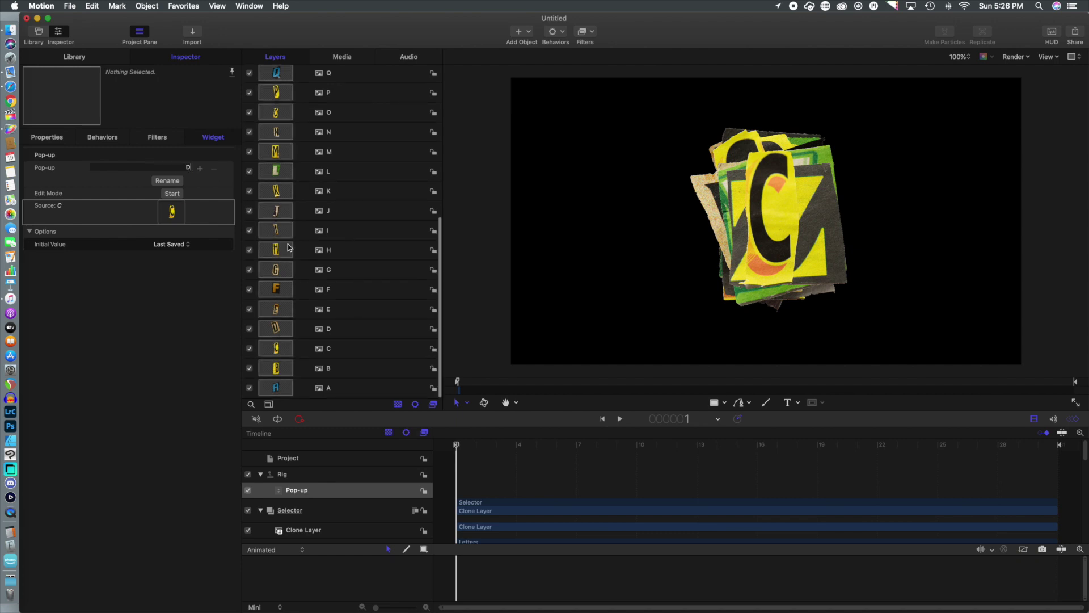
left_click_drag(326, 332, 172, 213)
left_click_drag(276, 290, 172, 212)
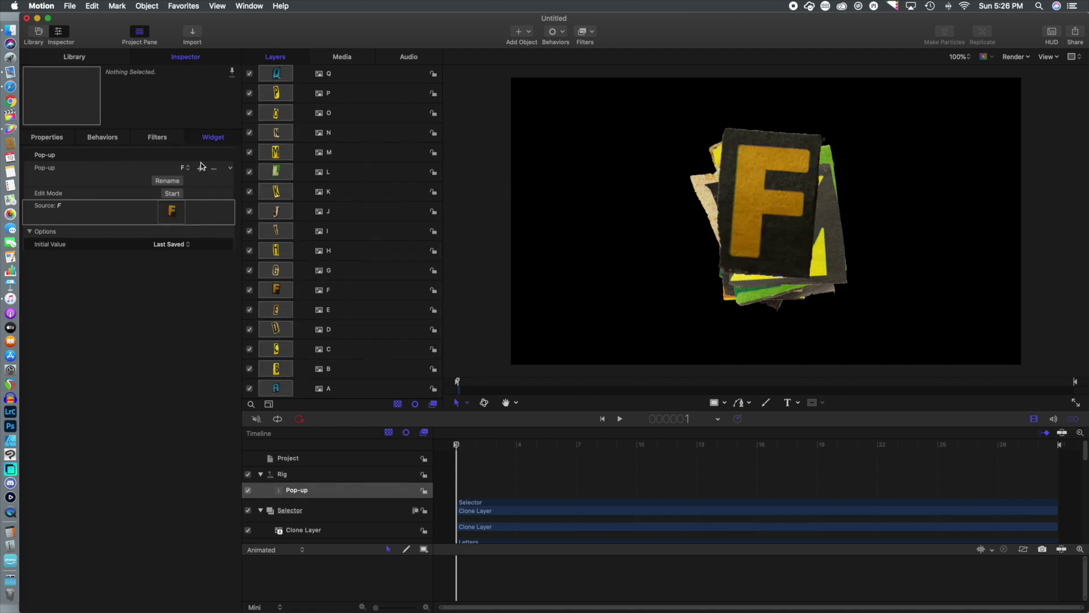
left_click_drag(276, 270, 172, 212)
left_click_drag(276, 231, 171, 213)
left_click_drag(276, 211, 172, 213)
- Add snapshot K and assign the following letter layers as snapshot Sources
left_click(199, 168)
type("K")
key("Return")
left_click_drag(275, 191, 172, 213)
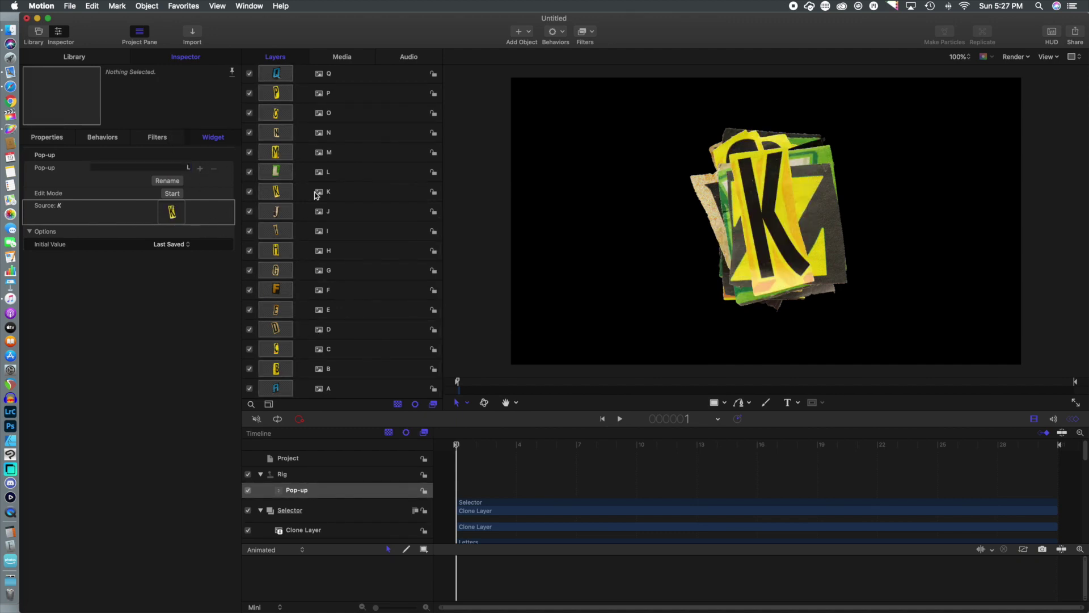
left_click_drag(276, 152, 172, 212)
scroll(340, 170, "up", 3)
left_click_drag(275, 194, 171, 212)
left_click_drag(276, 174, 172, 213)
- Add the remaining snapshots and assign the last letter layers through Z
left_click(199, 168)
left_click_drag(276, 155, 172, 212)
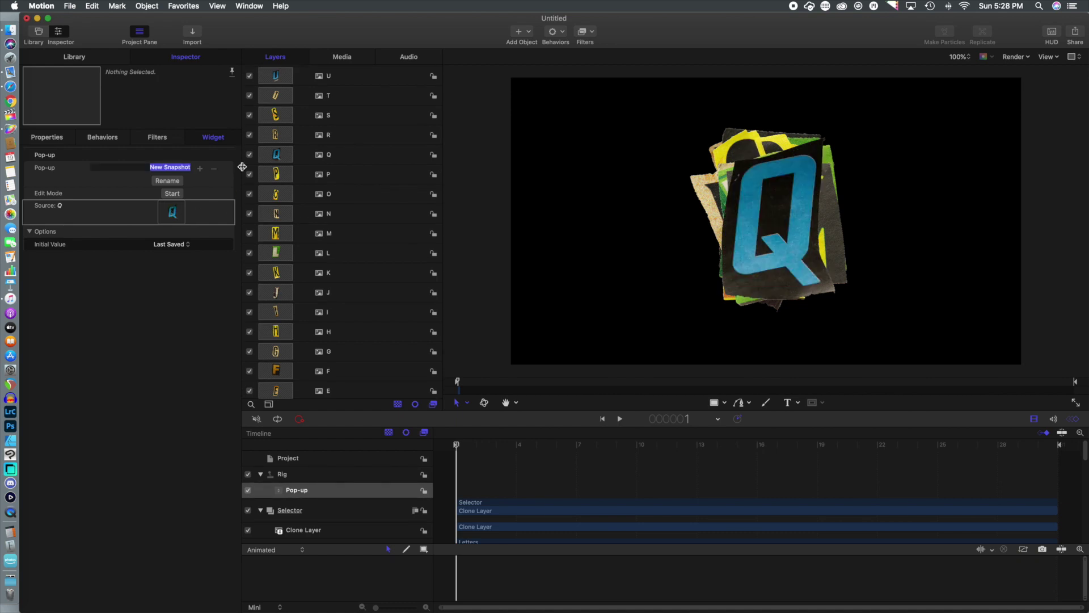
left_click_drag(276, 115, 172, 212)
scroll(341, 227, "up", 3)
left_click_drag(276, 170, 172, 212)
left_click(200, 168)
left_click_drag(275, 150, 172, 213)
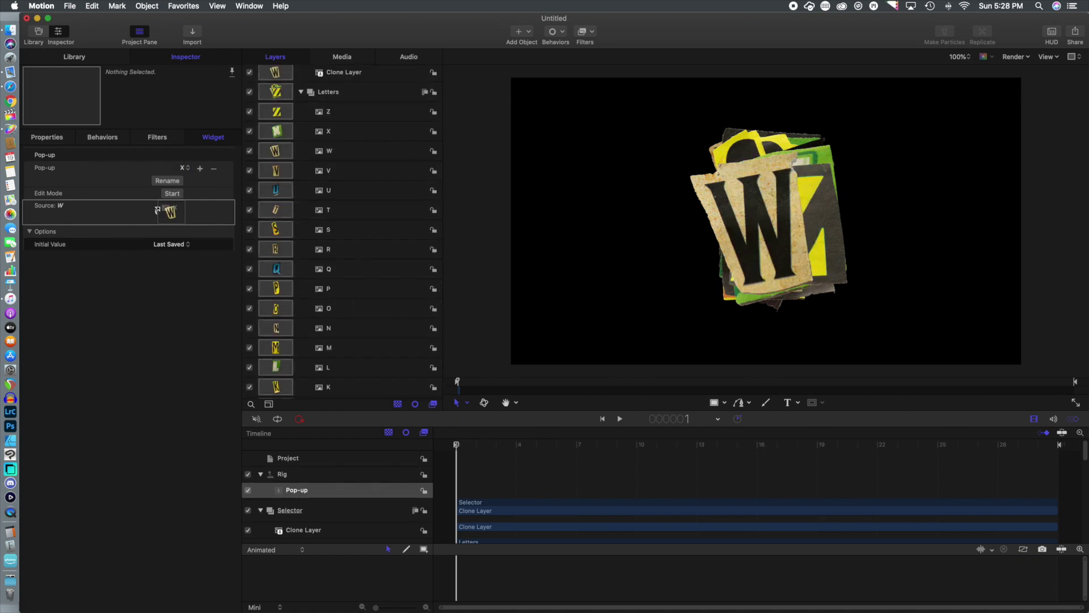
left_click_drag(276, 131, 172, 212)
left_click_drag(275, 111, 172, 213)
scroll(432, 251, "up", 2)
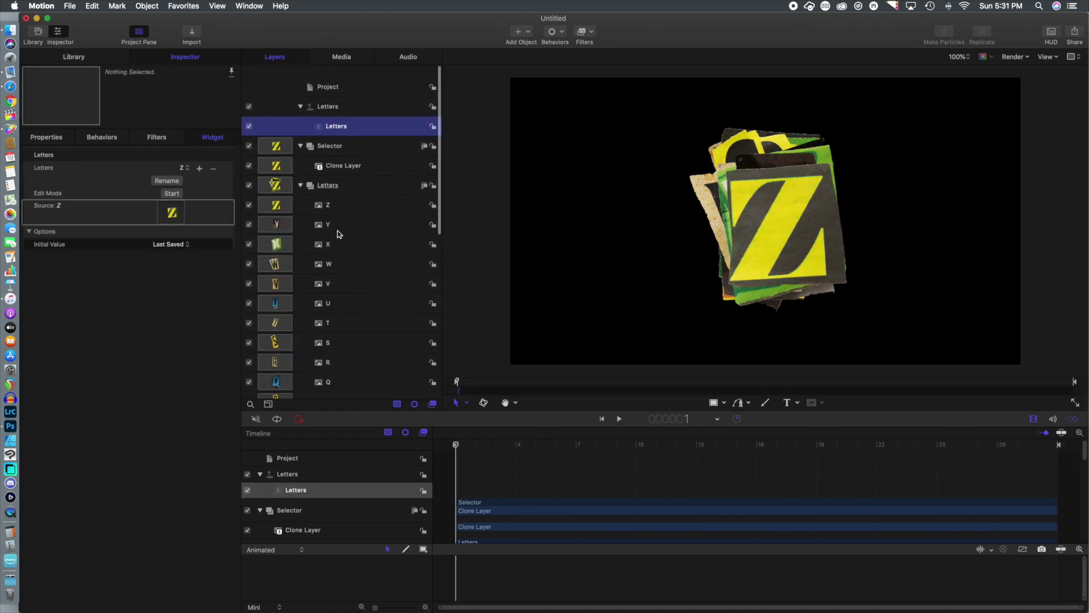
- Hide the Letters group so only the Clone Layer stays visible
left_click(249, 154)
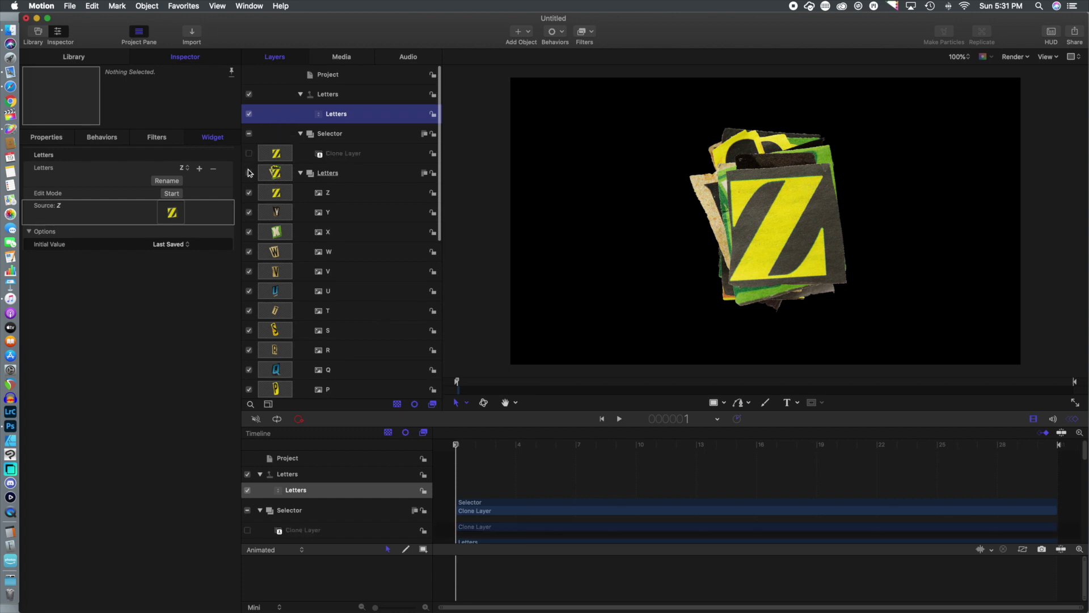
left_click(249, 173)
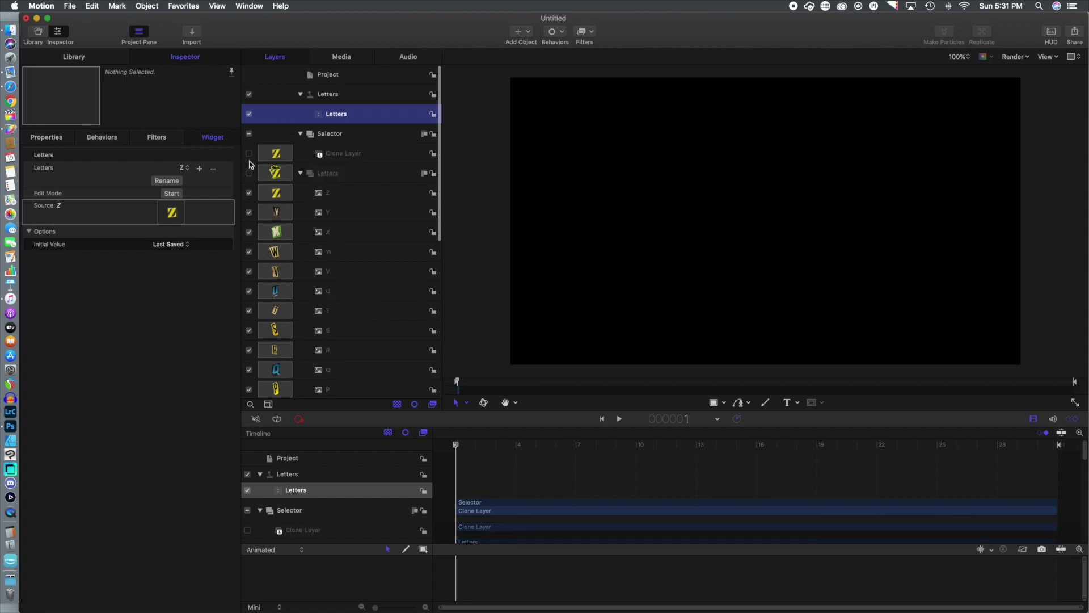
left_click(249, 154)
left_click(249, 173)
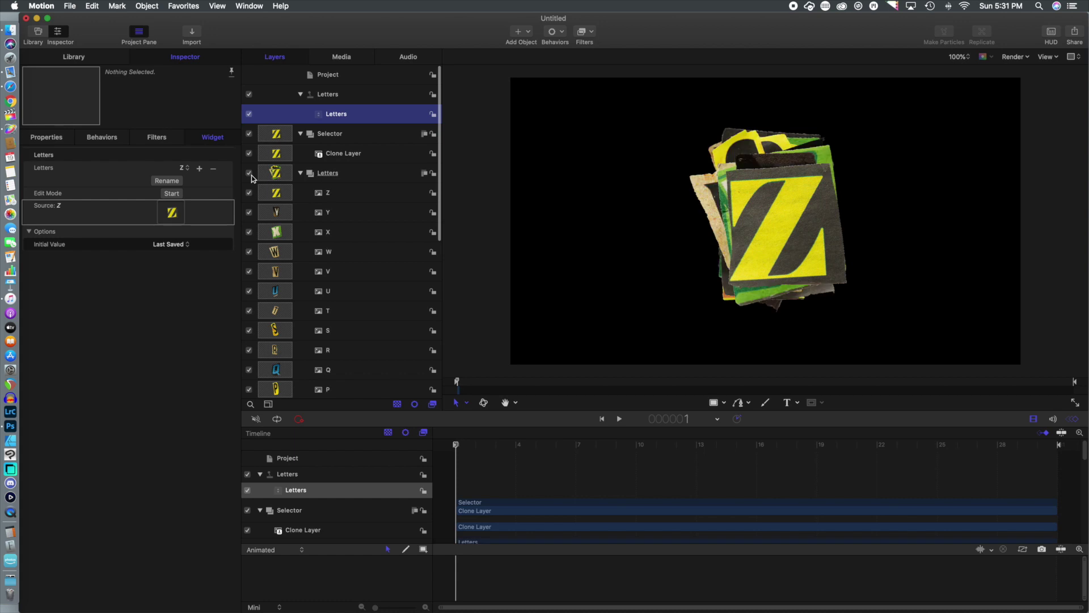
left_click(249, 173)
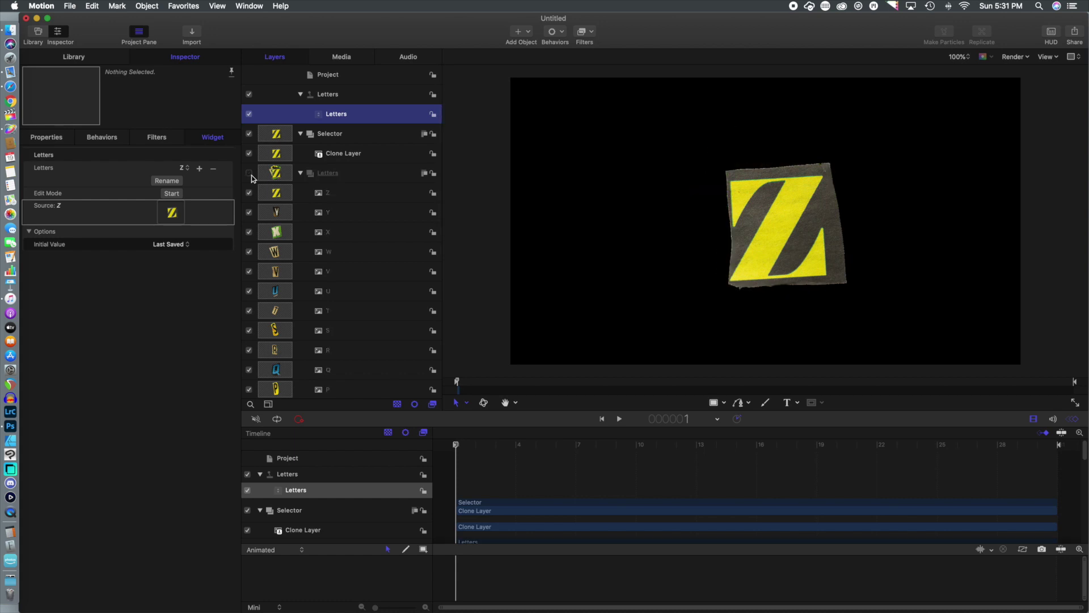
- Test the Letters pop-up with X, V, P, J and D, finishing on A
left_click(187, 167)
left_click(185, 150)
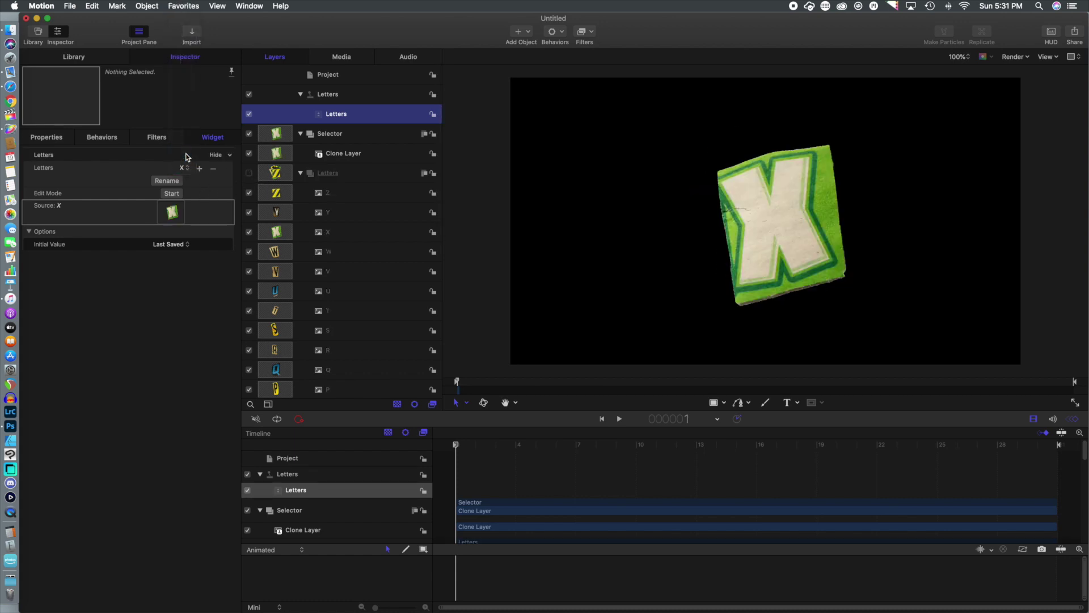
left_click(185, 168)
left_click(183, 150)
left_click(192, 170)
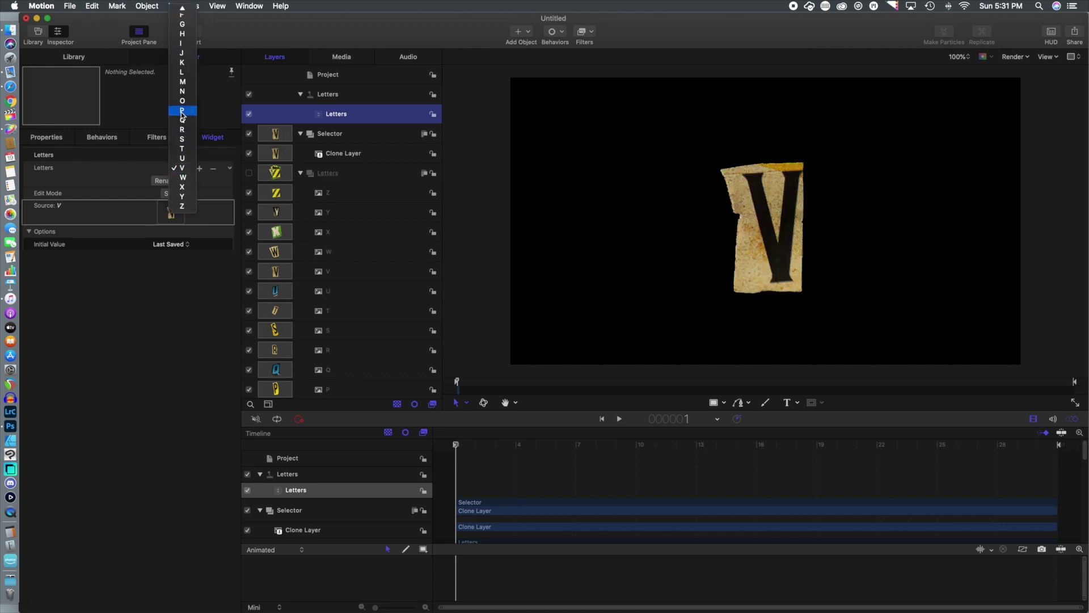
left_click(185, 114)
left_click(185, 168)
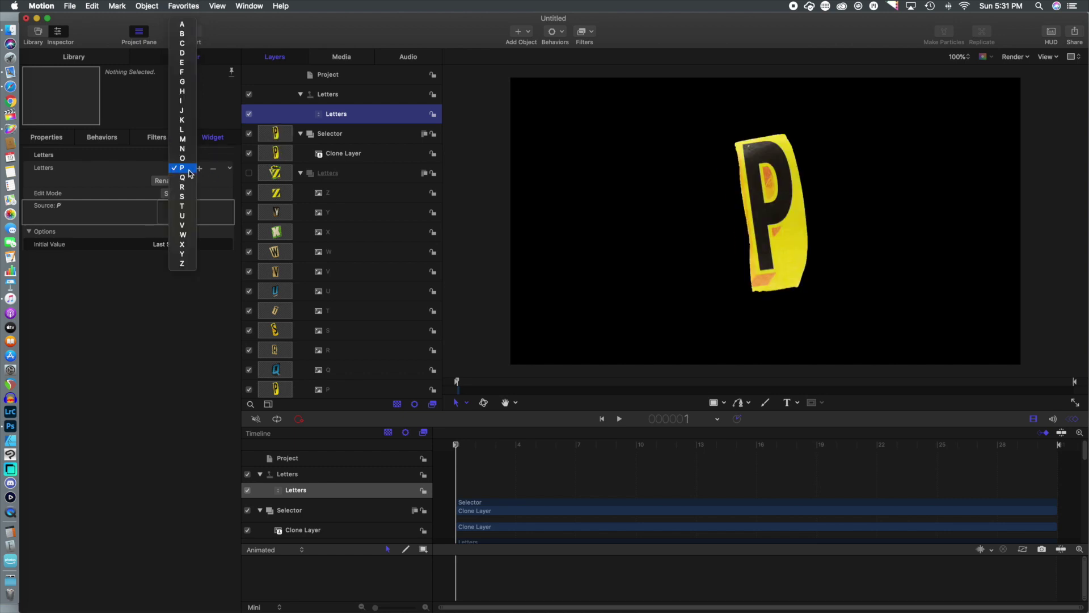
left_click(185, 121)
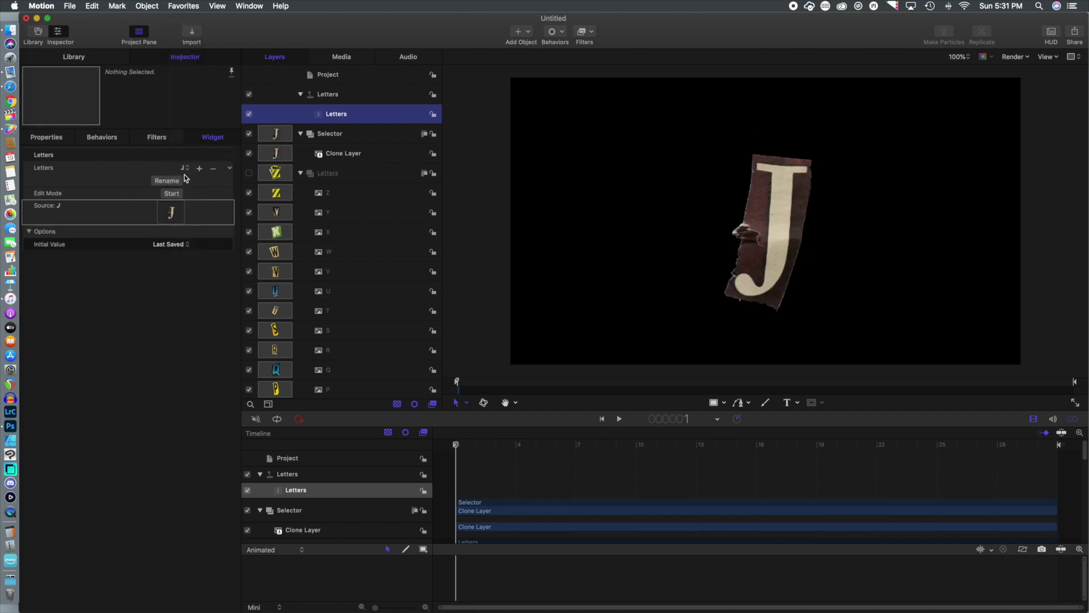
left_click(185, 168)
left_click(183, 118)
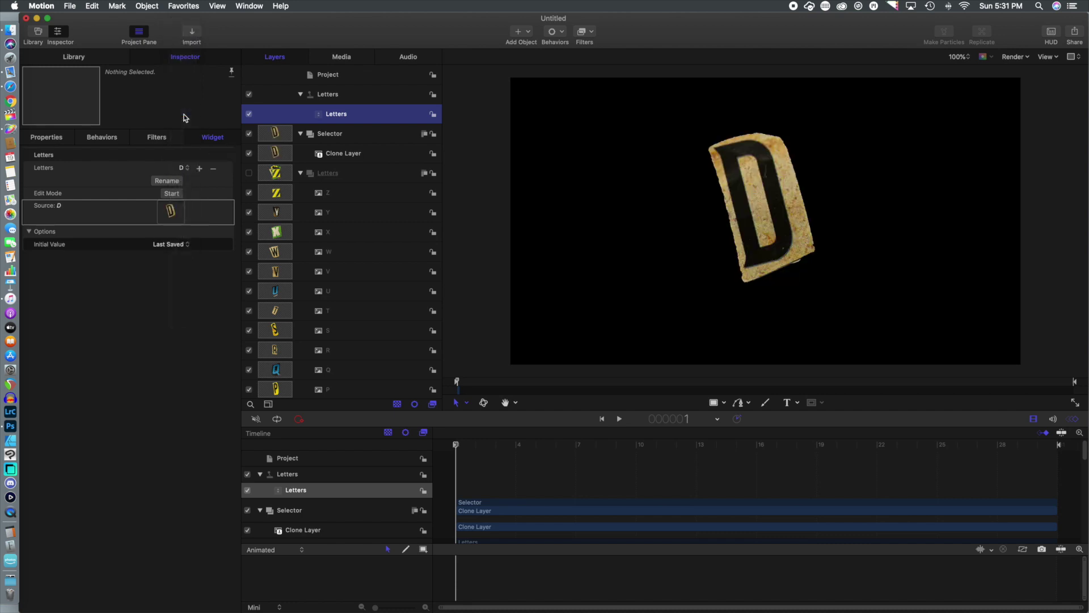
left_click(185, 167)
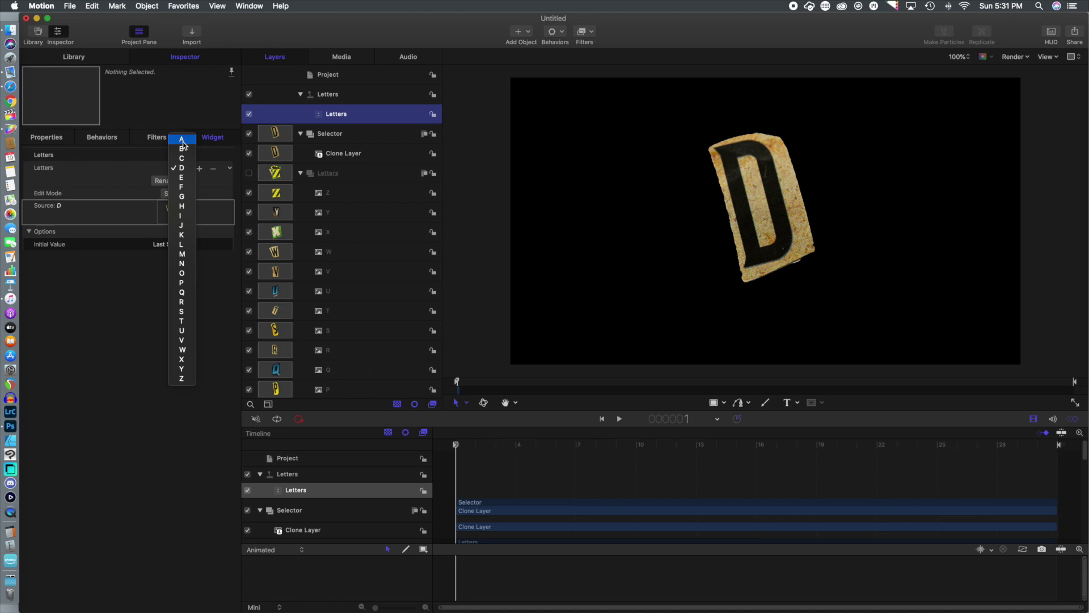
left_click(183, 141)
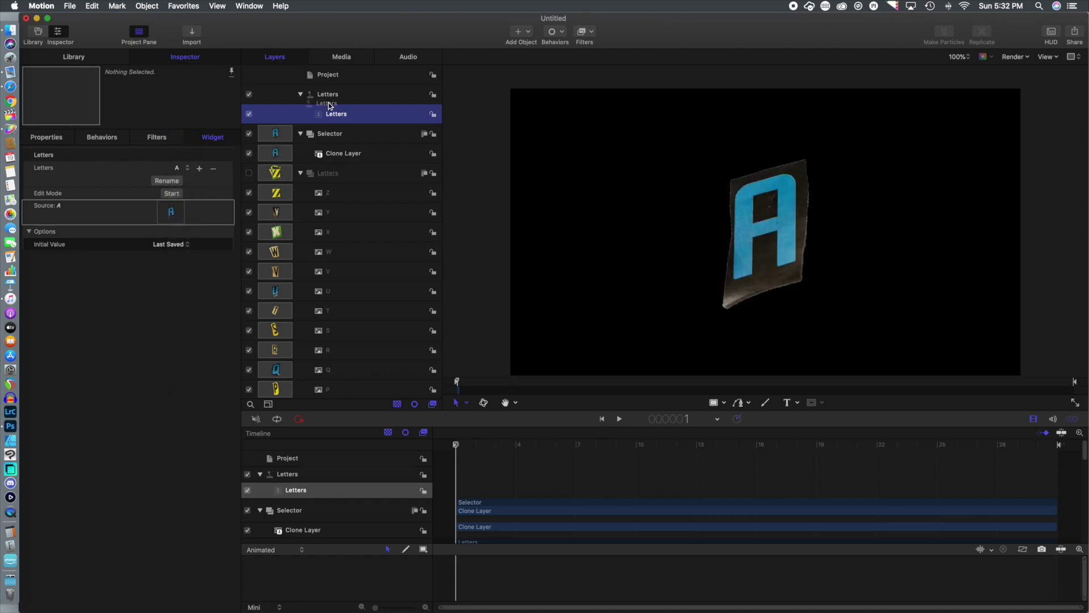
- On the Selector group, keyframe a Z rotation of -4.0° and then -12.5° on successive frames
left_click(327, 138)
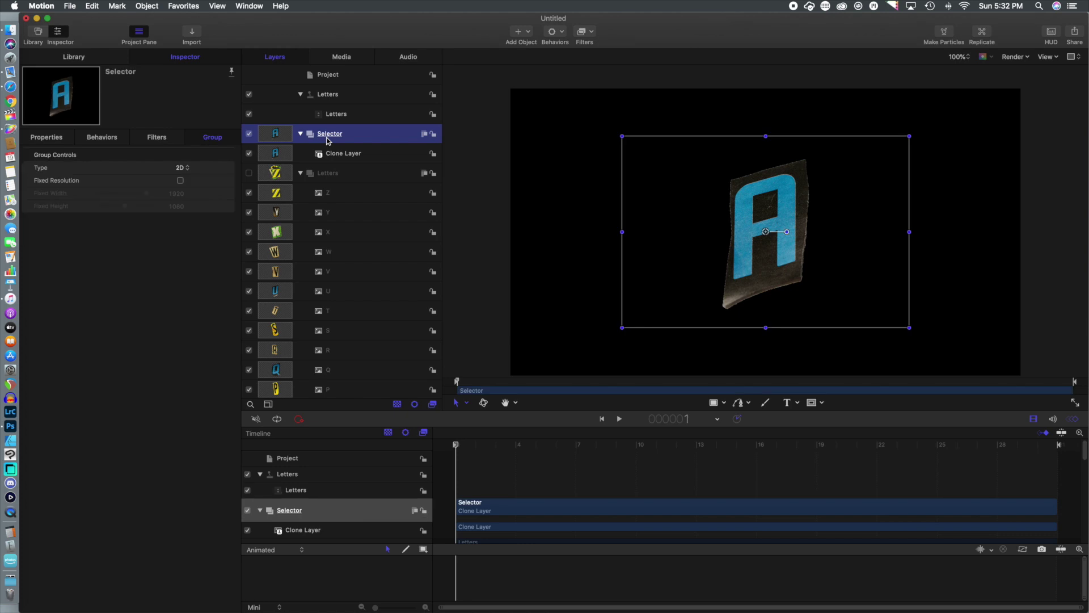
left_click(38, 140)
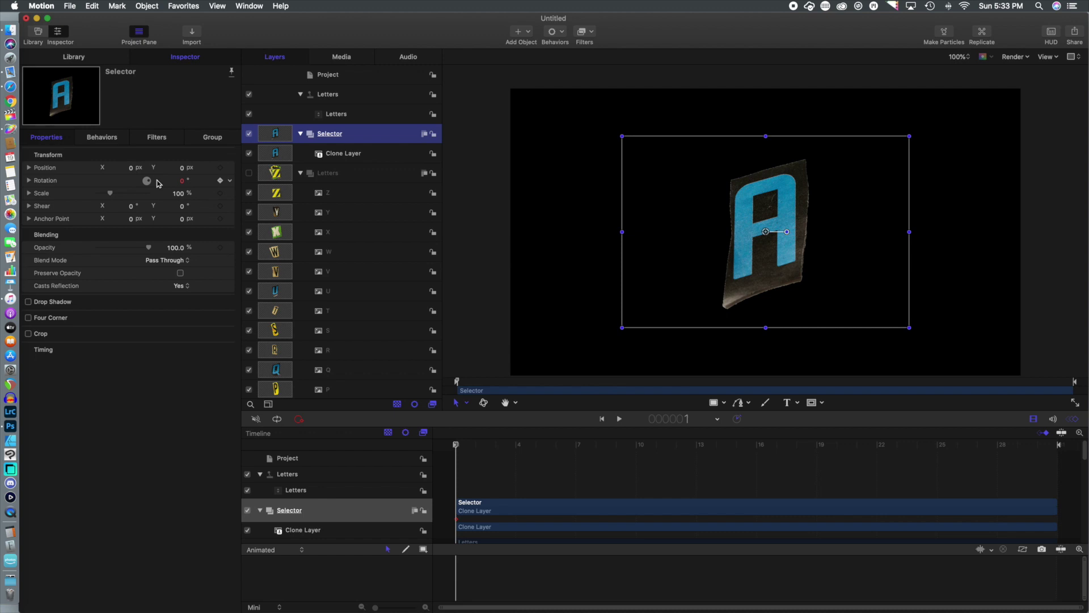
key("Right")
left_click_drag(154, 182, 152, 183)
key("Right")
key("Right")
key("Right")
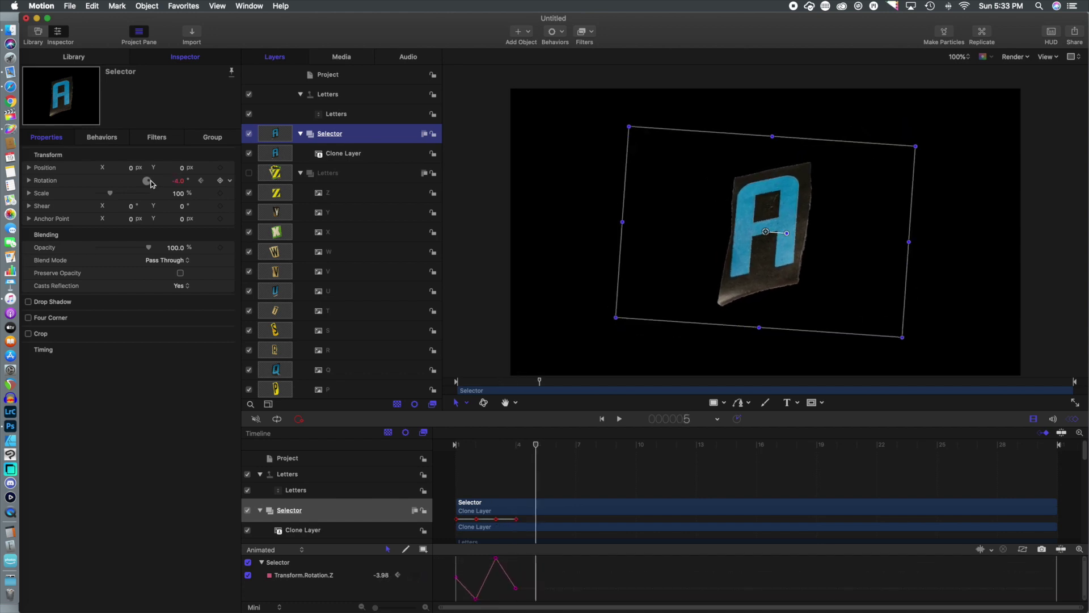
- Keyframe further jittery rotations of about -6.5° and 2.3° on later frames
key("Right")
left_click_drag(152, 183, 152, 183)
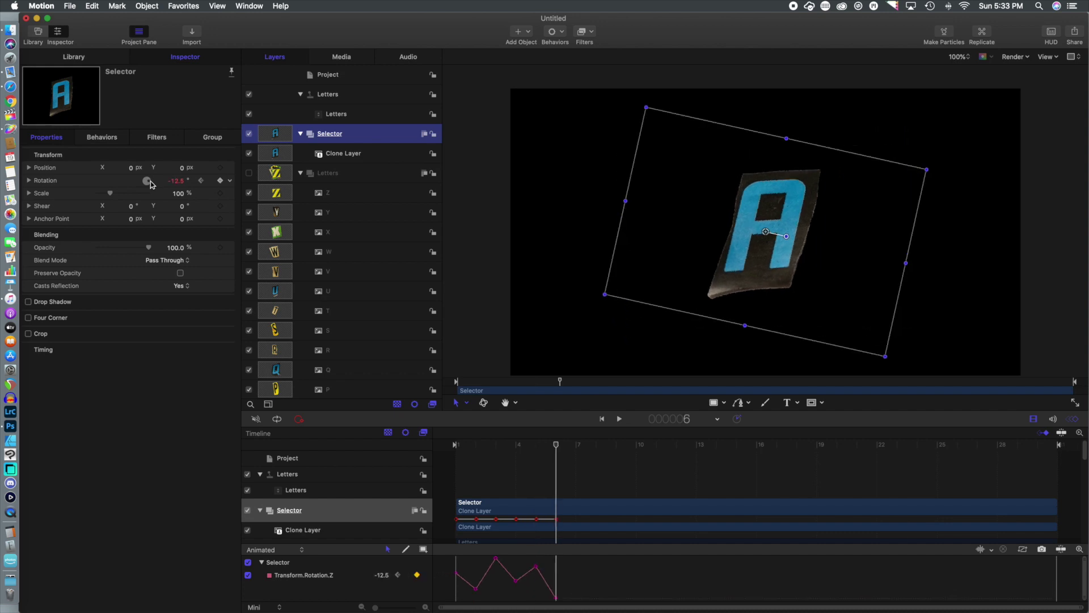
key("Right")
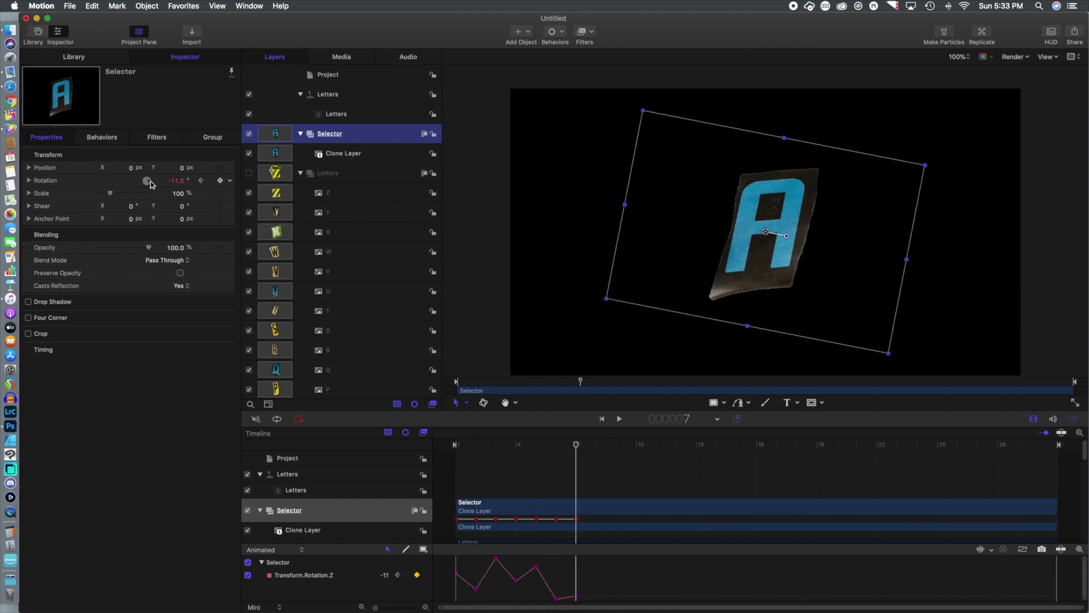
key("Right")
left_click_drag(152, 184, 151, 182)
key("Right")
key("Right")
key("Right")
key("Right")
key("Right")
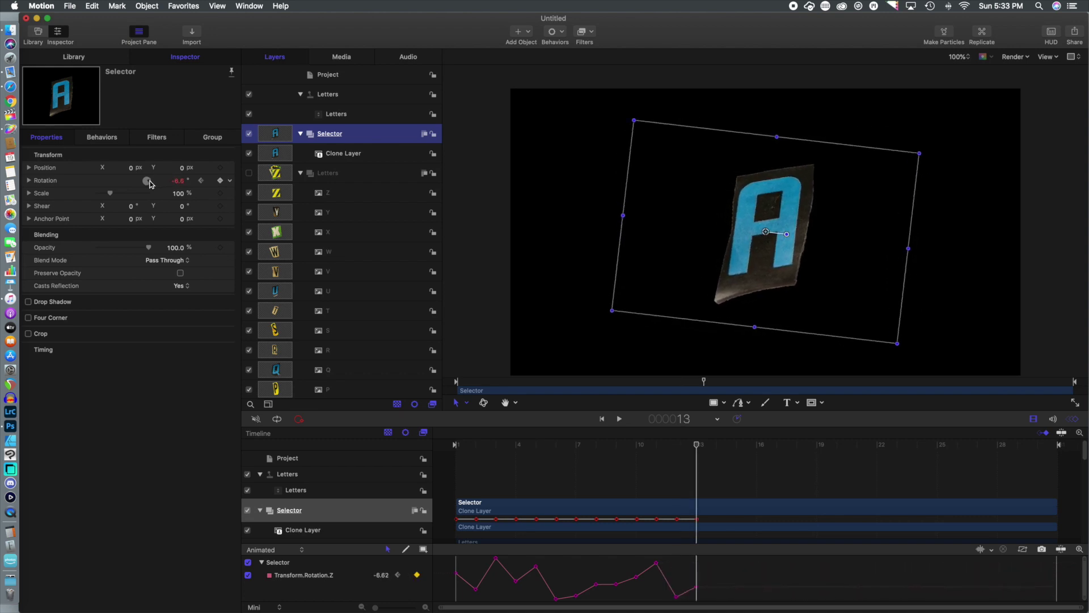
key("Right")
left_click_drag(149, 181, 150, 182)
key("Right")
key("Right")
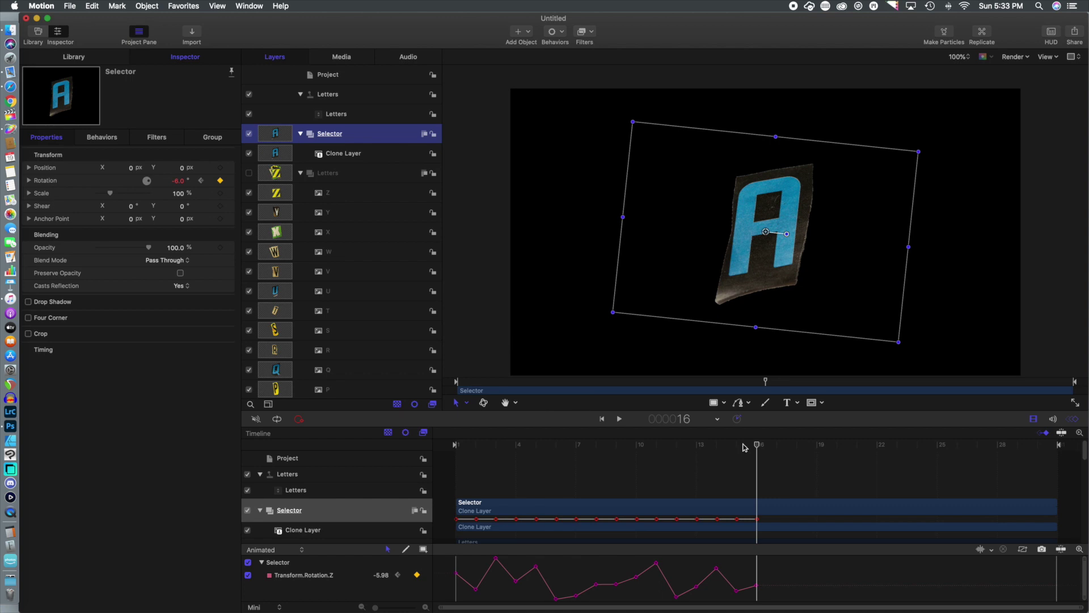
- Play the jittery rotation from the start and inspect the frame-14 rotation keyframe
left_click(758, 449)
key("space")
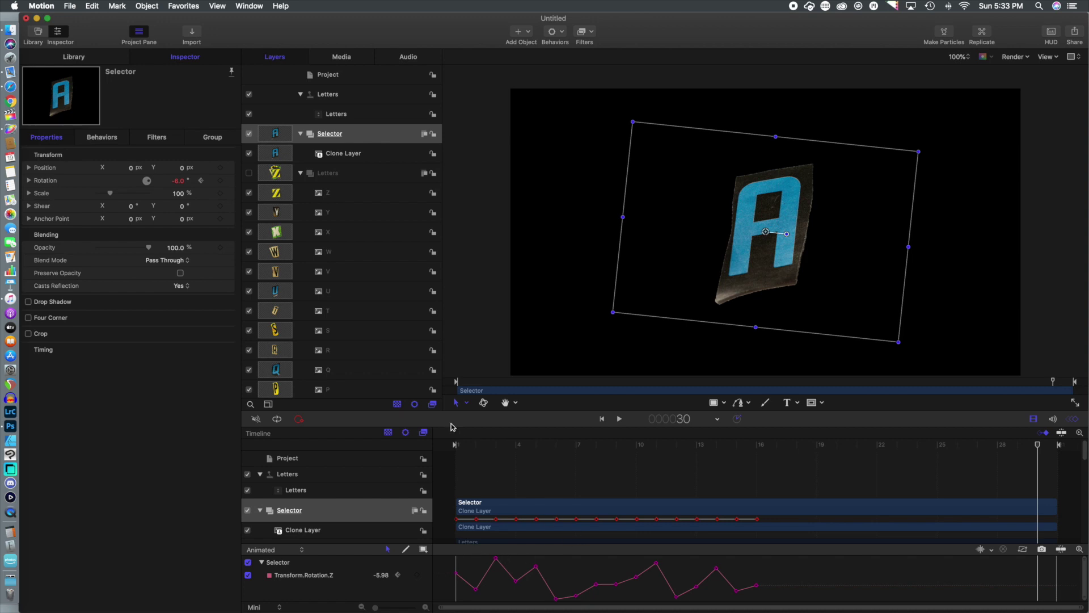
left_click(462, 449)
key("space")
key("Left")
key("Left")
key("Left")
key("Left")
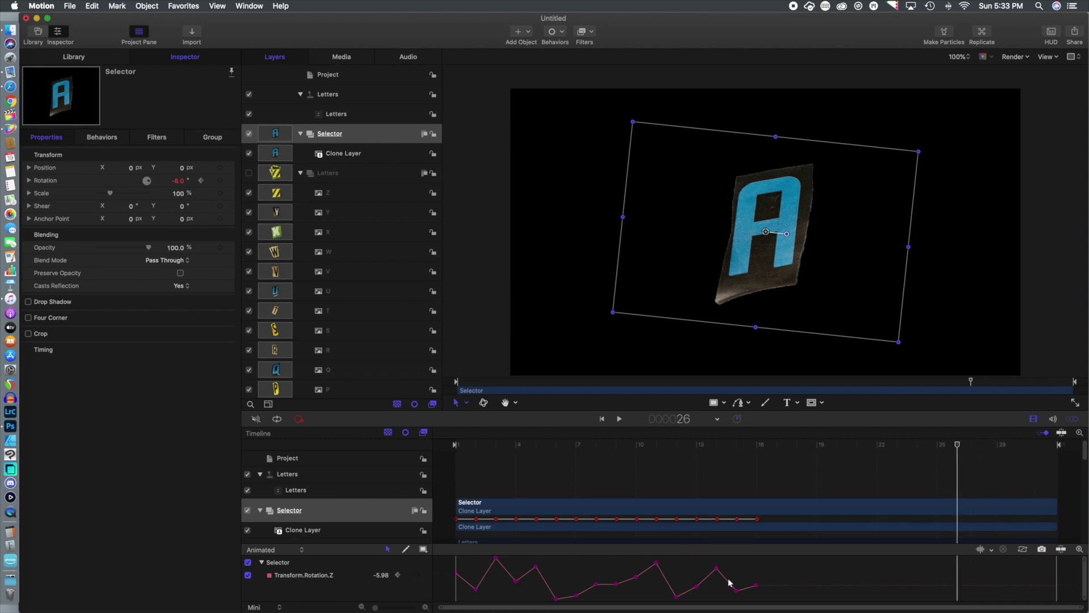
left_click(716, 569)
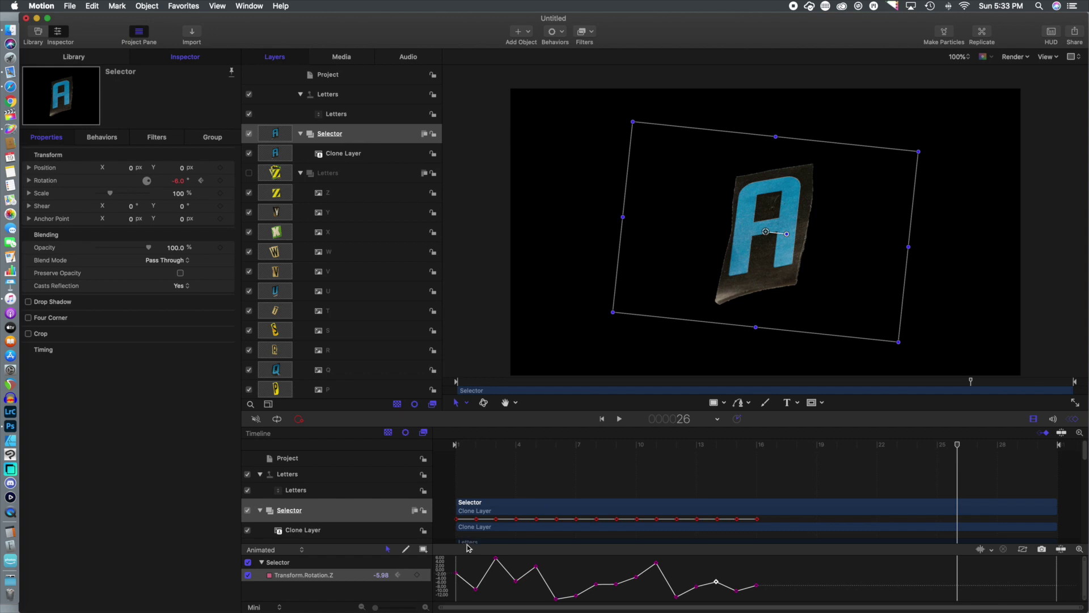
left_click(465, 451)
- Drag the Loop behaviour from the Library onto the Clone Layer in the Layers list
key("space")
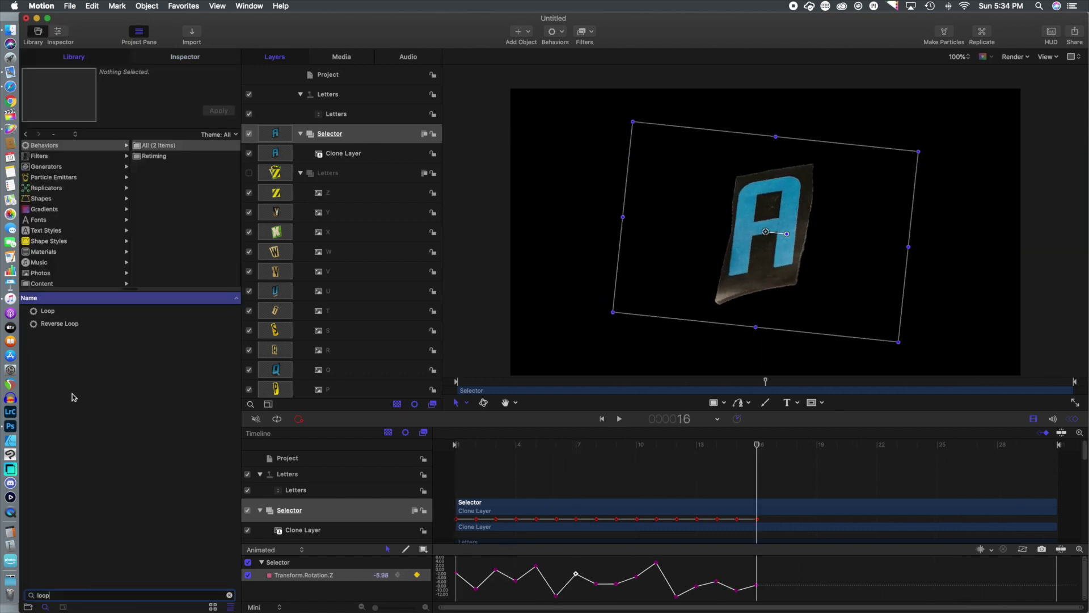
left_click_drag(49, 318, 342, 135)
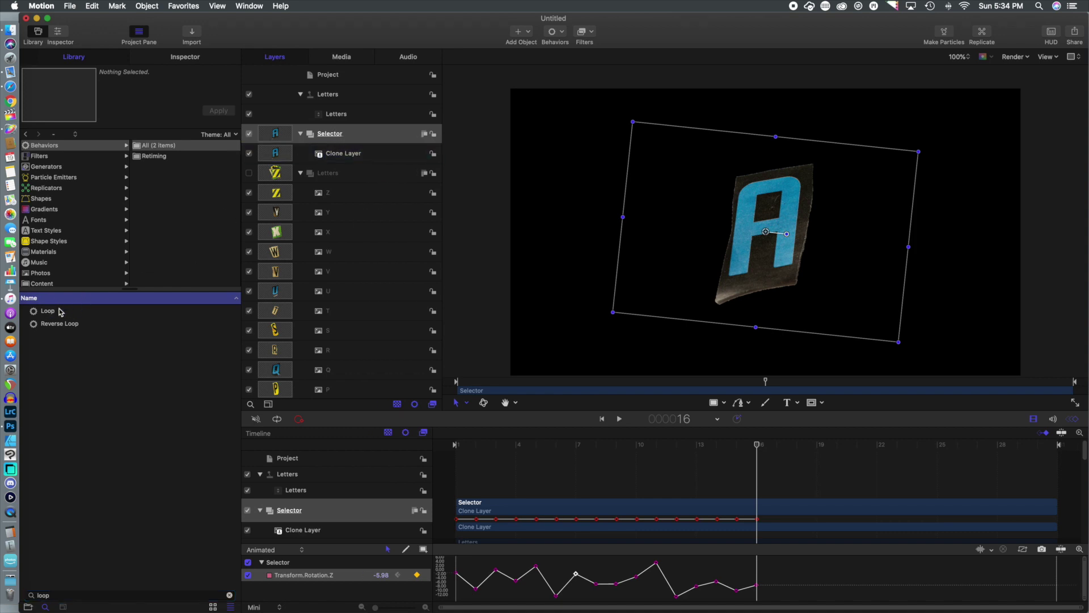
left_click_drag(478, 201, 355, 154)
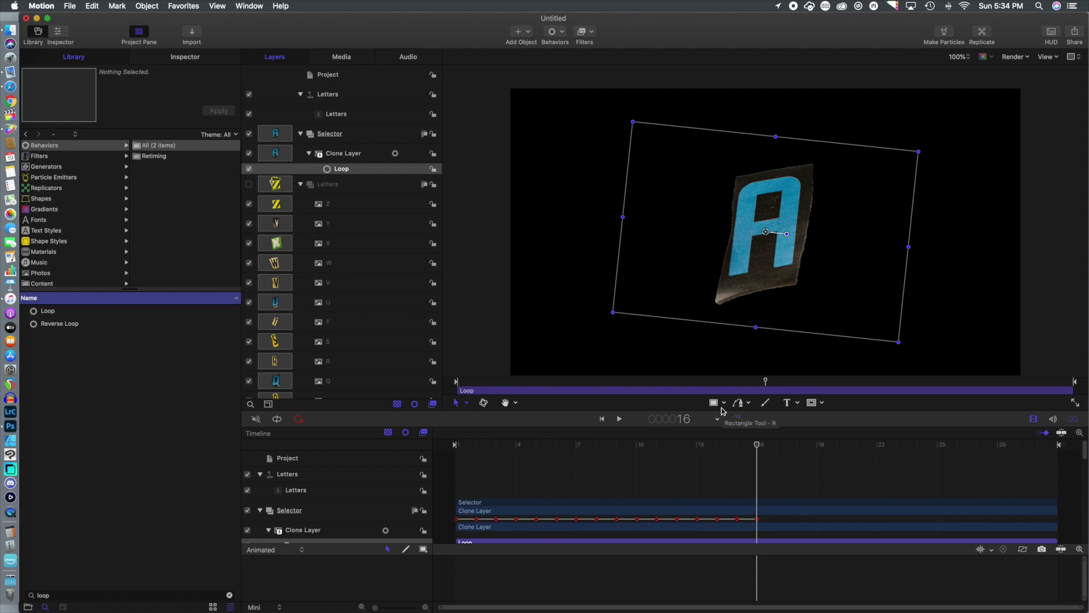
key("Up")
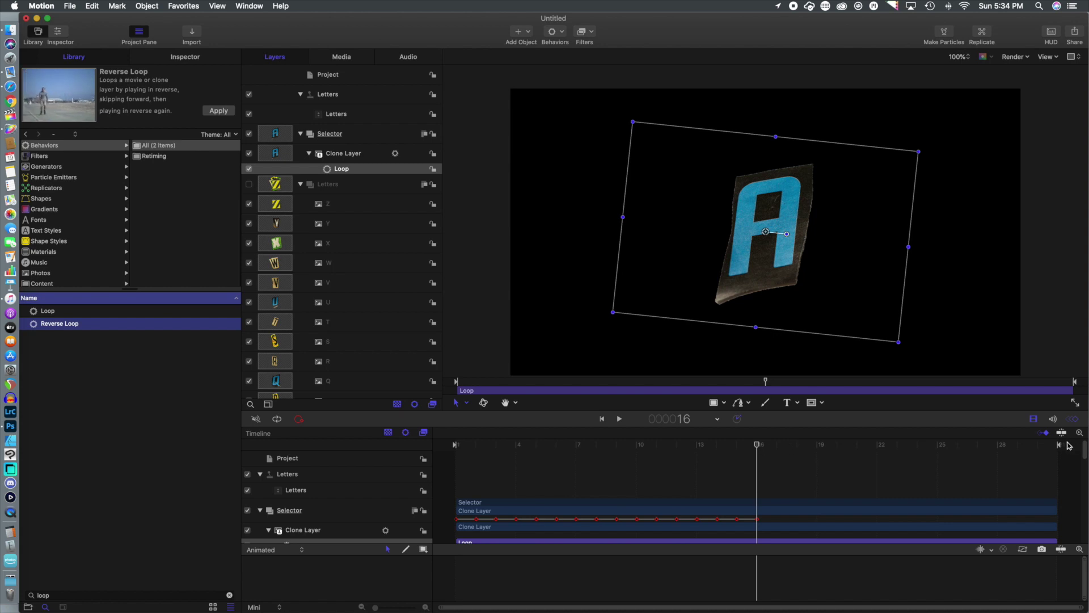
- Add a marker at frame 16 and set its type to Project Loop End
right_click(758, 446)
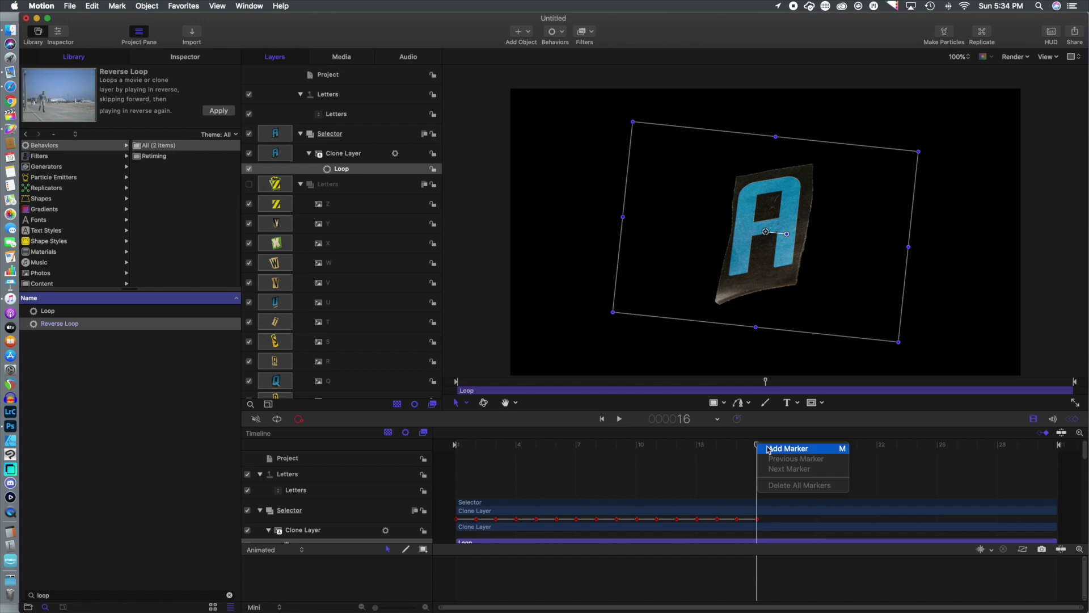
left_click(759, 447)
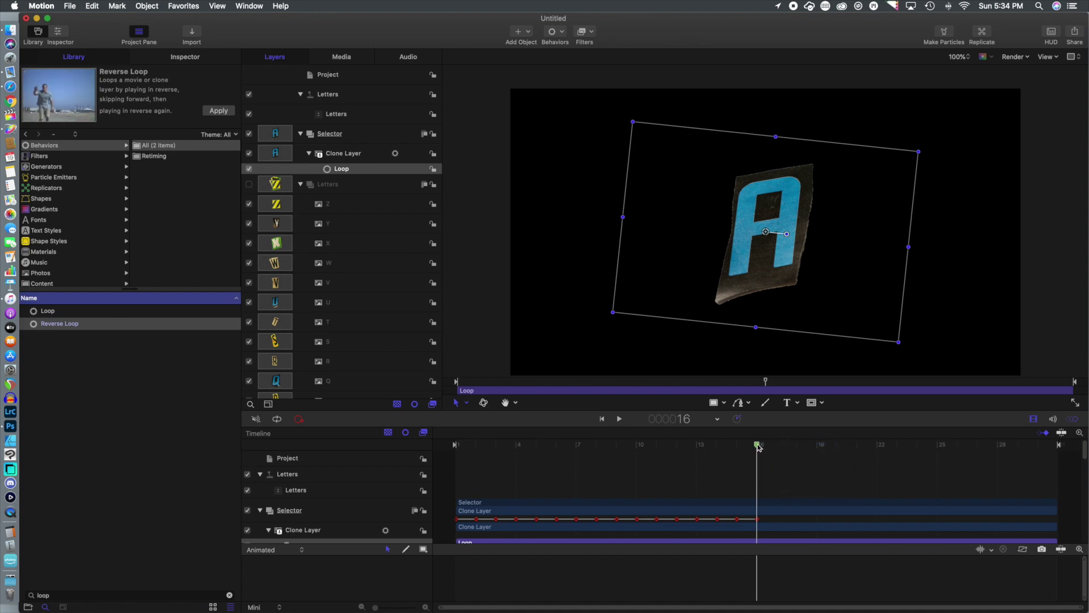
right_click(759, 448)
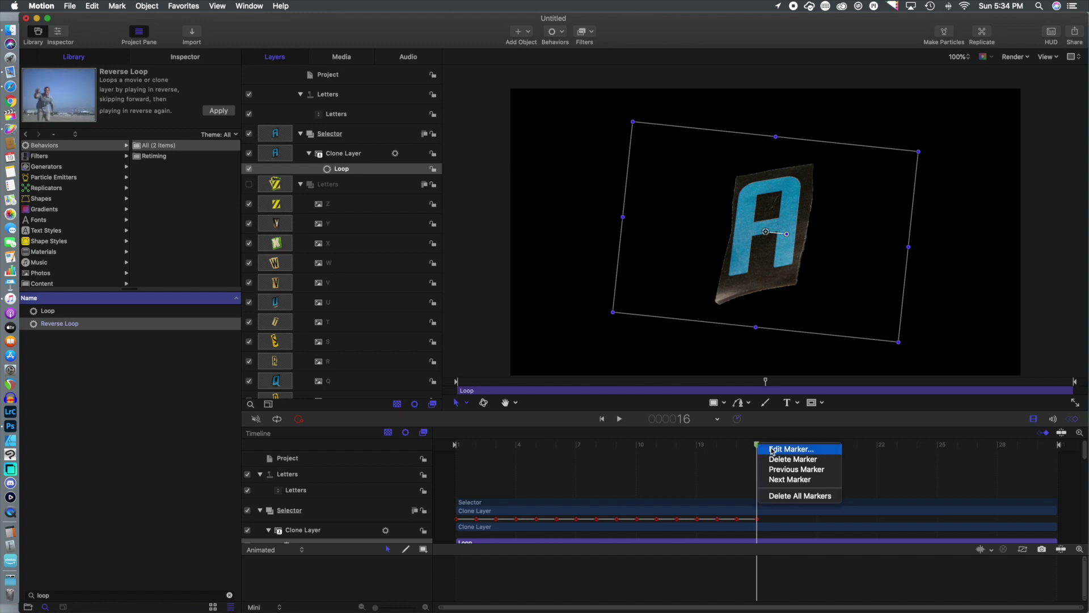
left_click(789, 449)
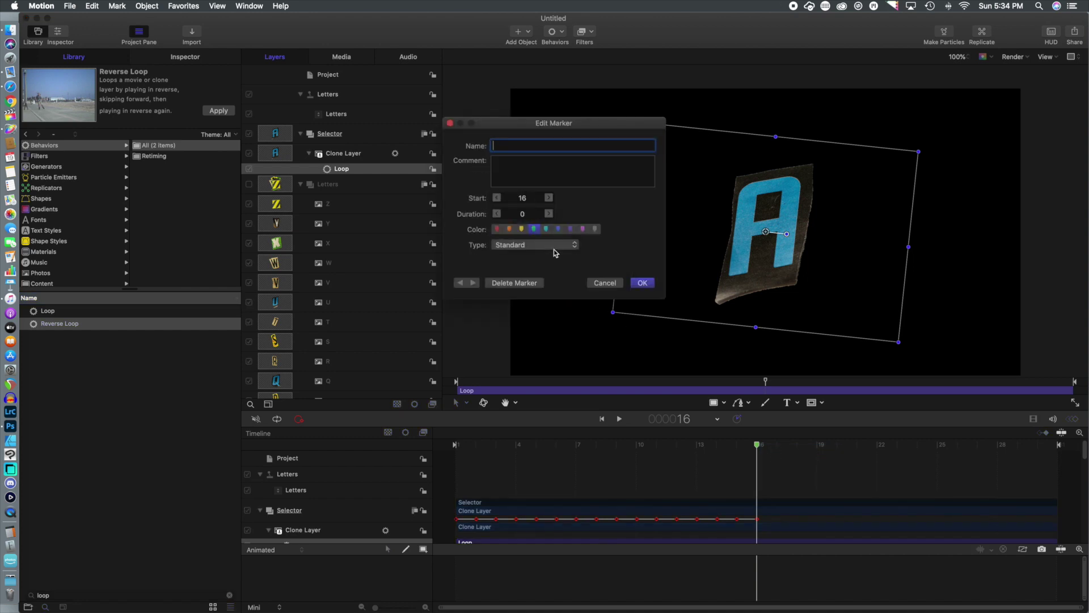
left_click(538, 249)
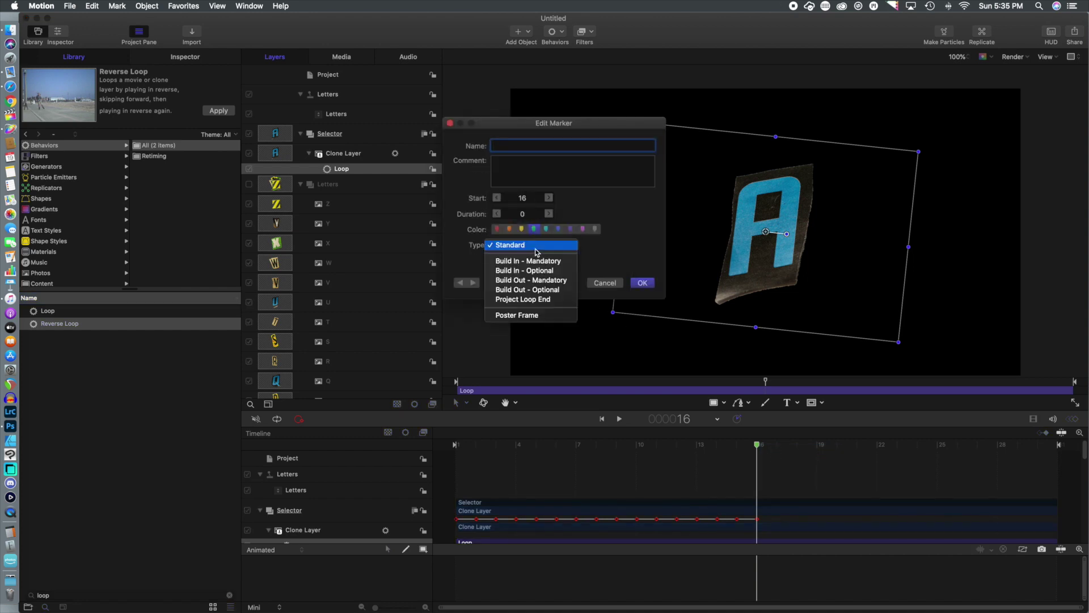
left_click(539, 299)
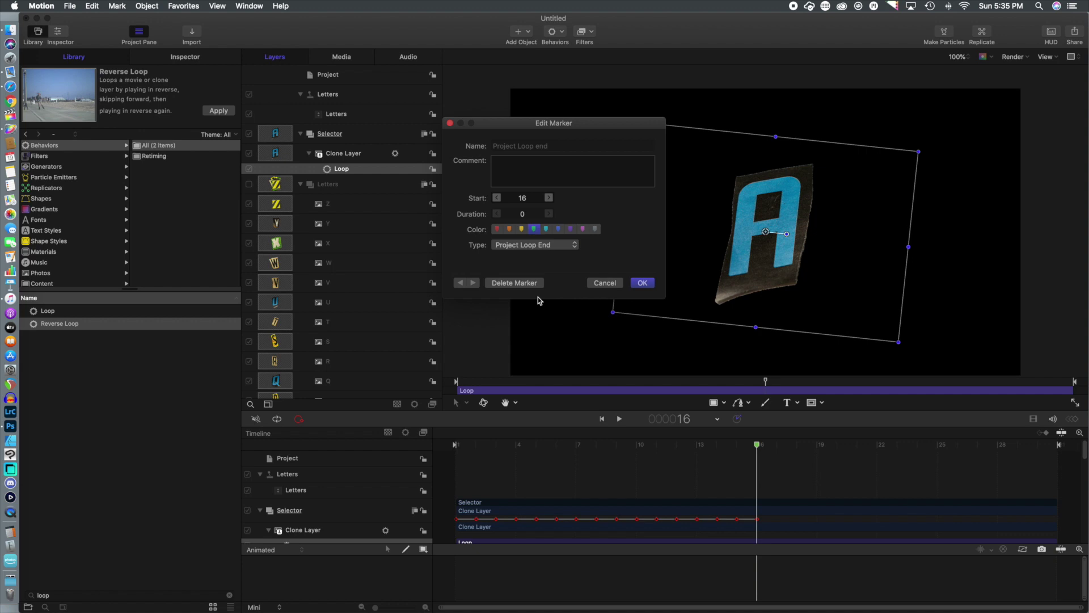
left_click(643, 283)
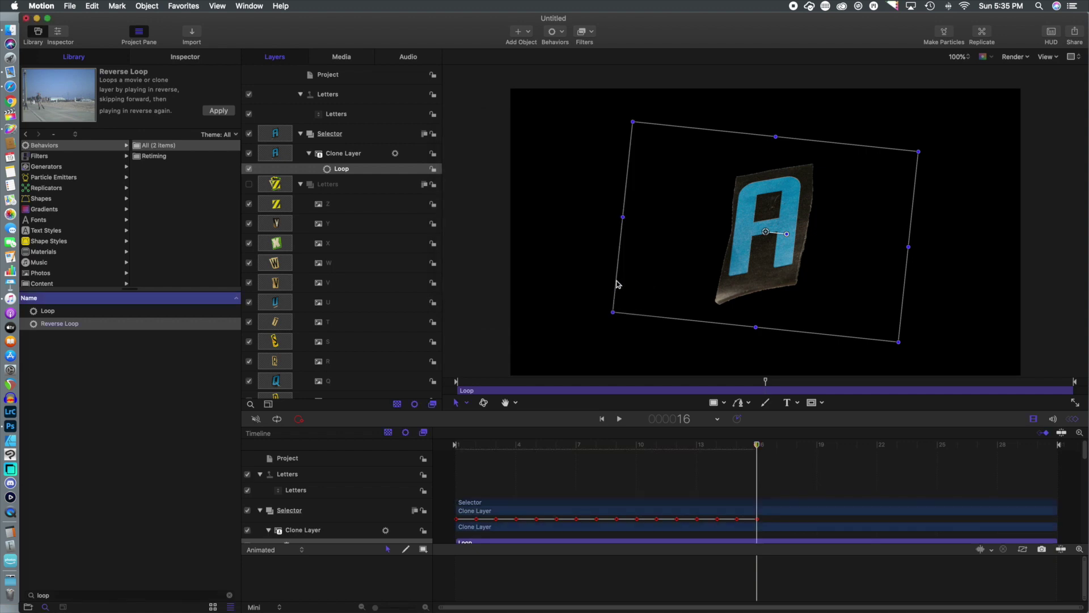
- End the play range just after frame 16, preview the loop, and add Punk Rock Letter above the concert clip
left_click_drag(758, 449, 418, 450)
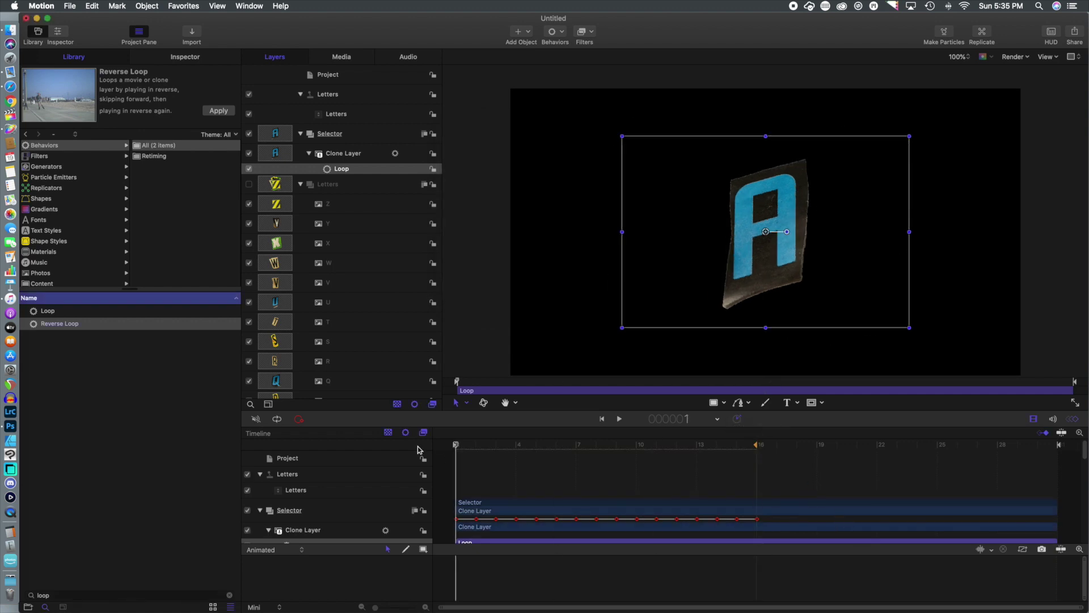
key("space")
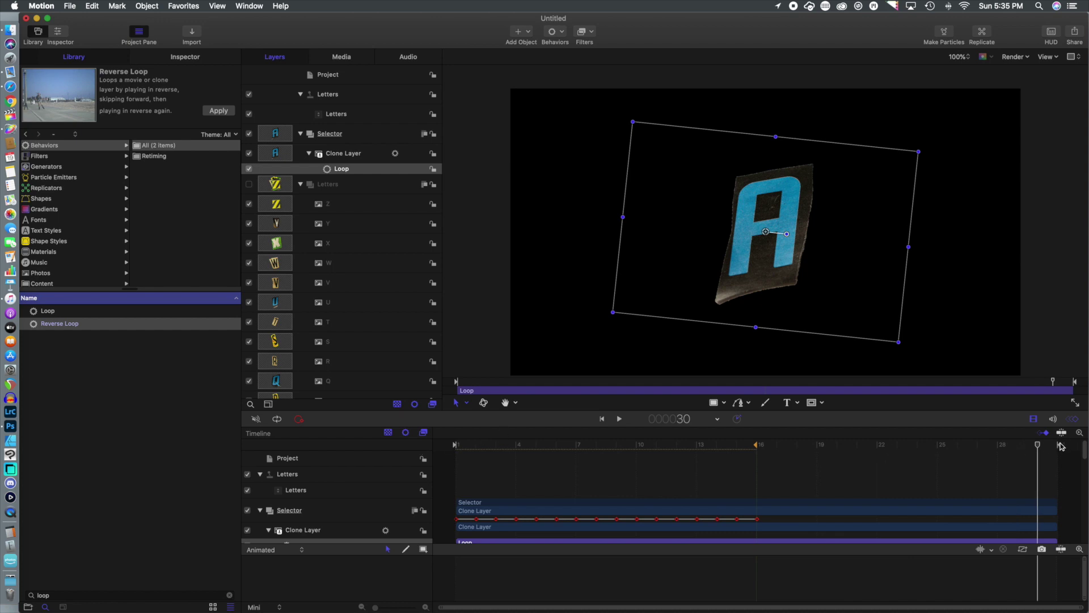
mouse_move(1055, 448)
left_mouse_down()
mouse_move(786, 445)
mouse_move(1038, 470)
left_mouse_up()
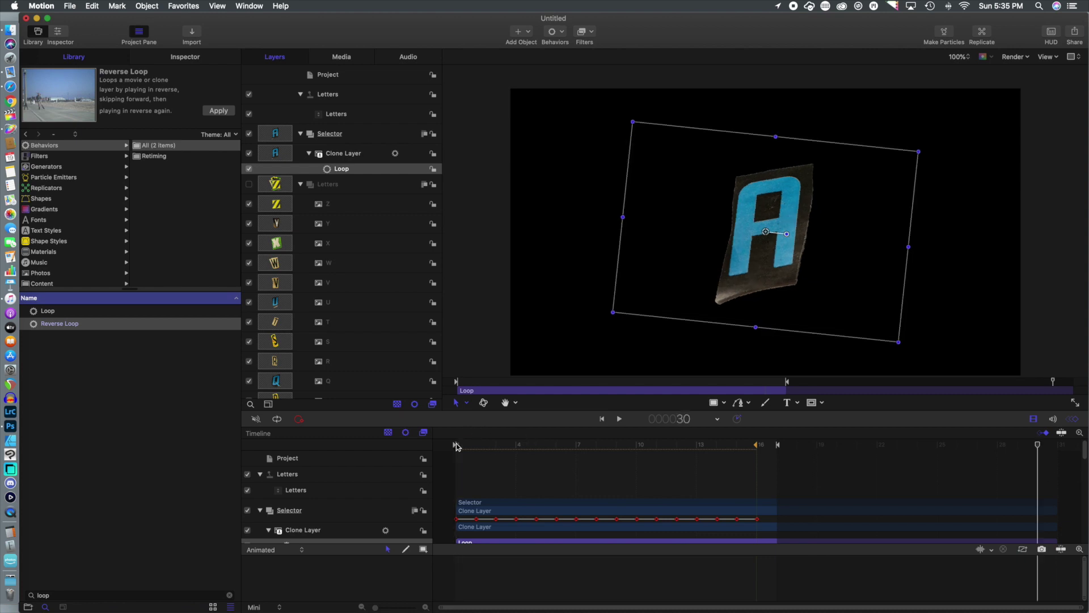
key("space")
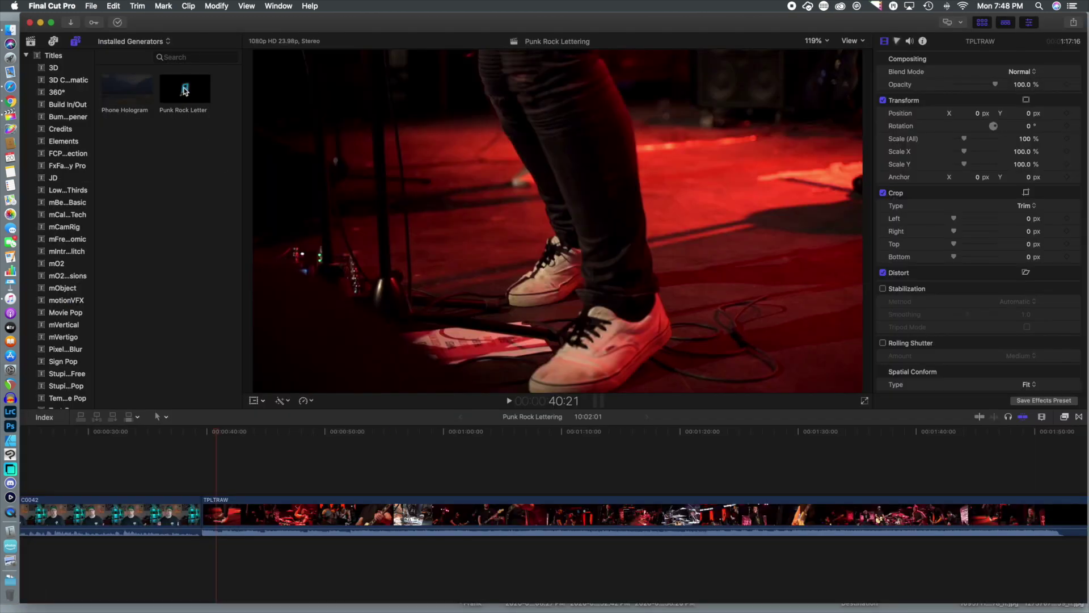
left_click_drag(185, 90, 219, 467)
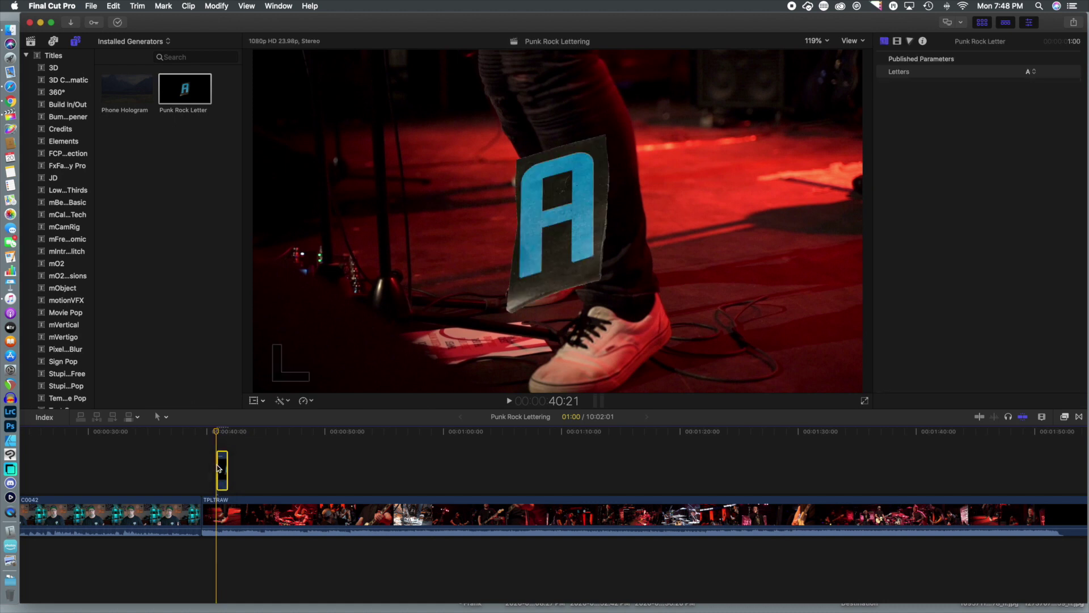
- Change the Punk Rock Letter to N, then shrink it and move it to the lower left
left_click(1030, 73)
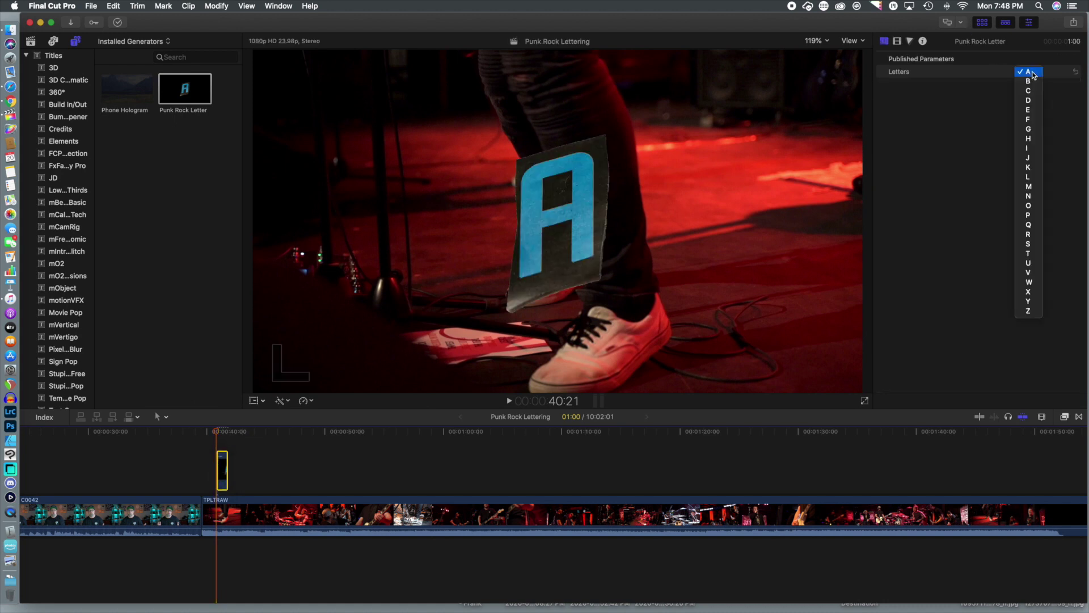
left_click(1022, 196)
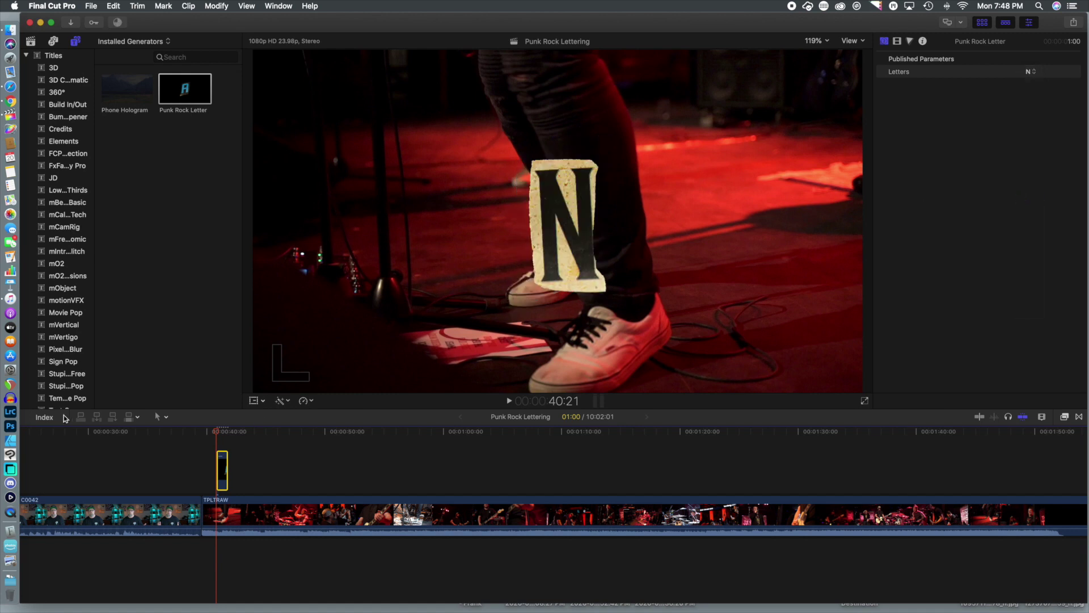
left_click(258, 399)
left_click(277, 410)
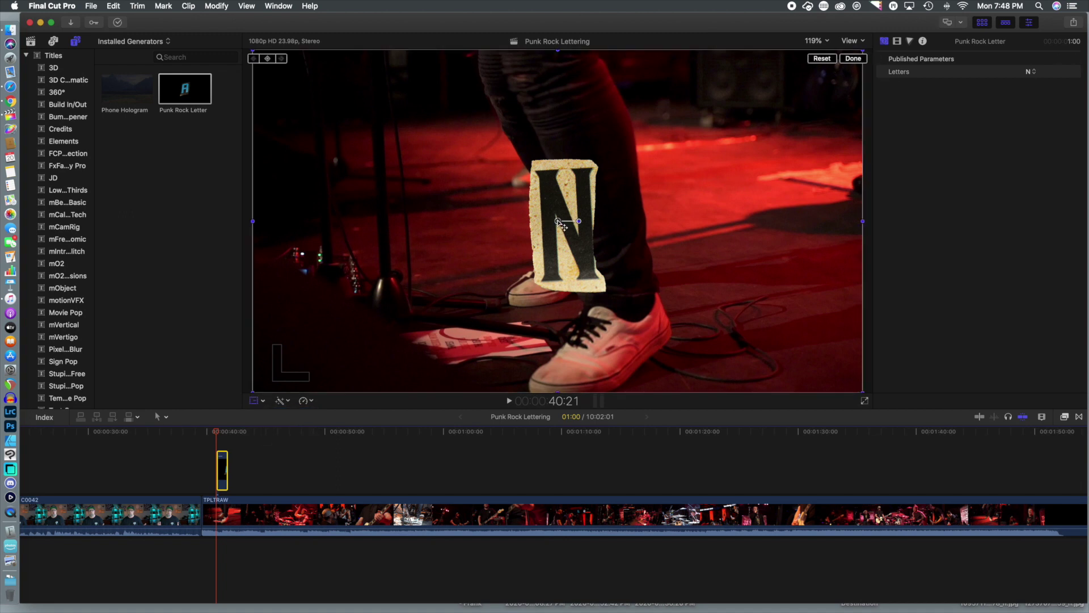
left_click_drag(561, 223, 351, 290)
left_click_drag(658, 116, 552, 195)
left_click_drag(366, 274, 310, 310)
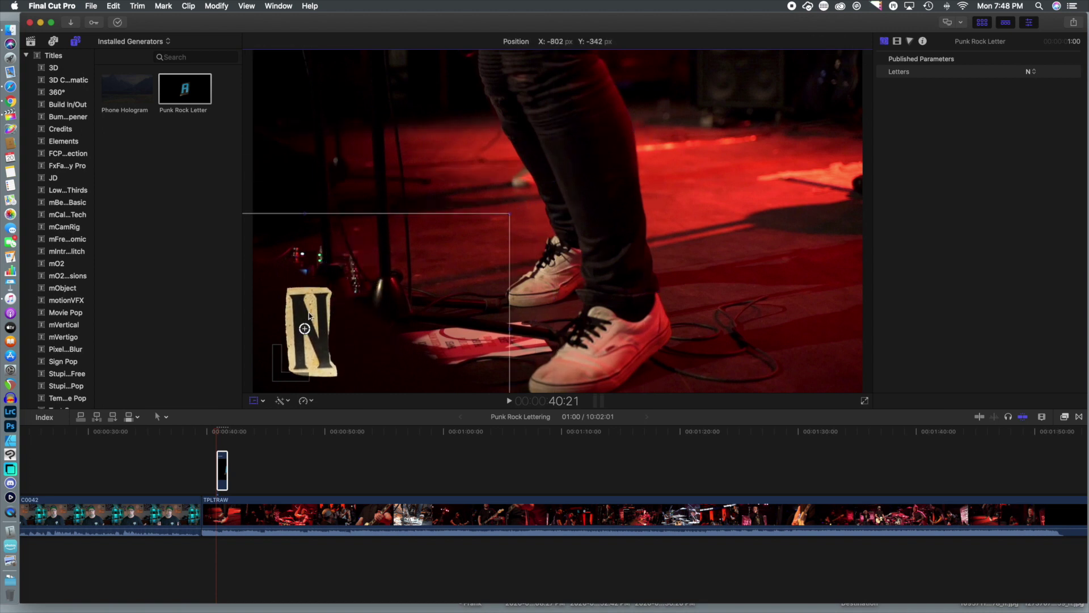
left_click_drag(503, 211, 471, 229)
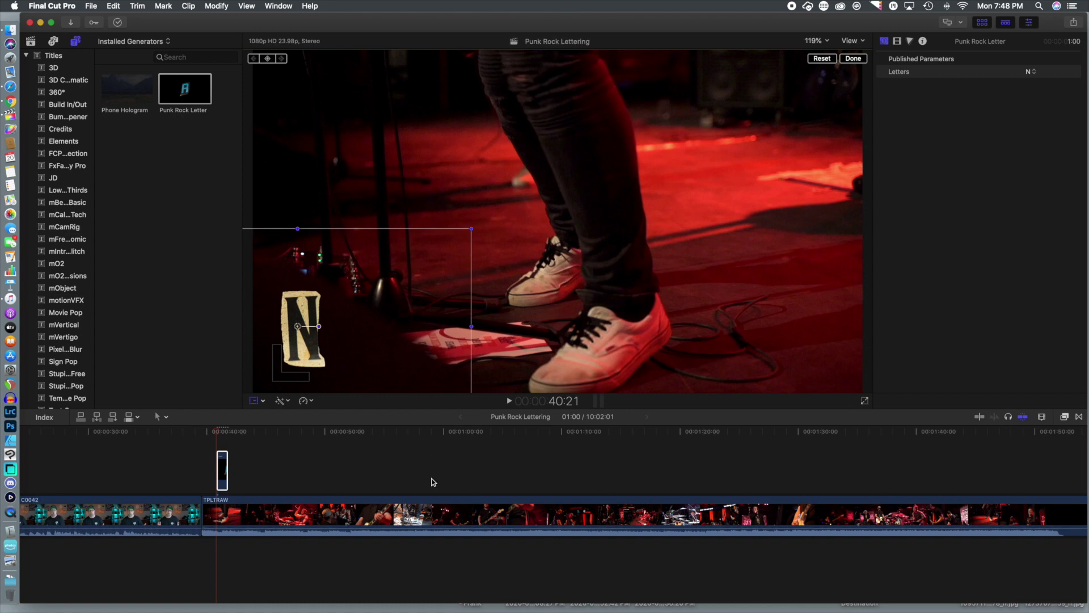
- Zoom the viewer to check the N's placement, then add another Punk Rock Letter generator
key("super+equal")
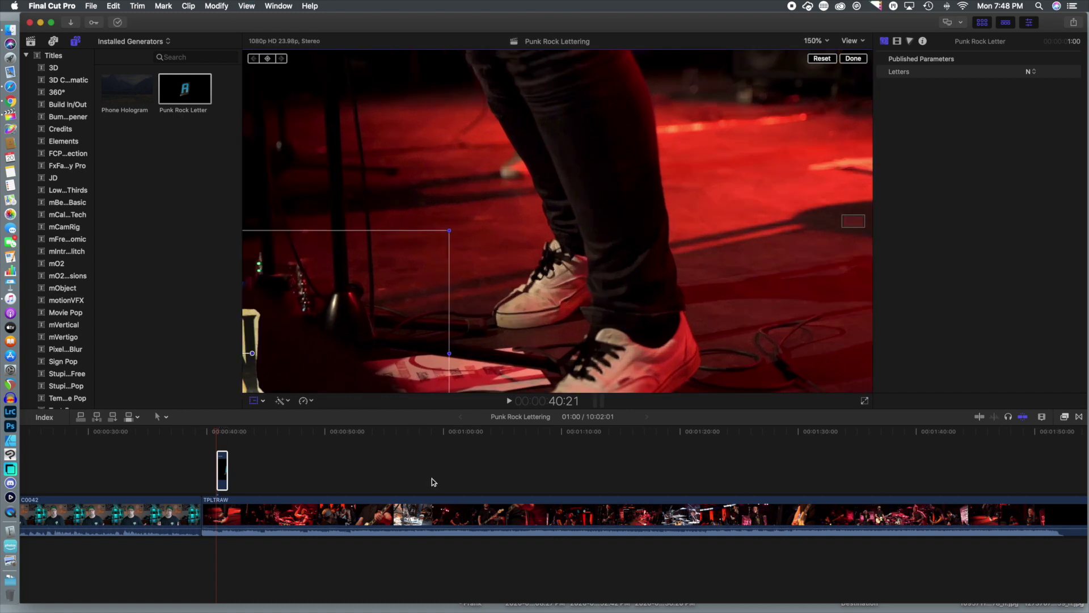
key("super+minus")
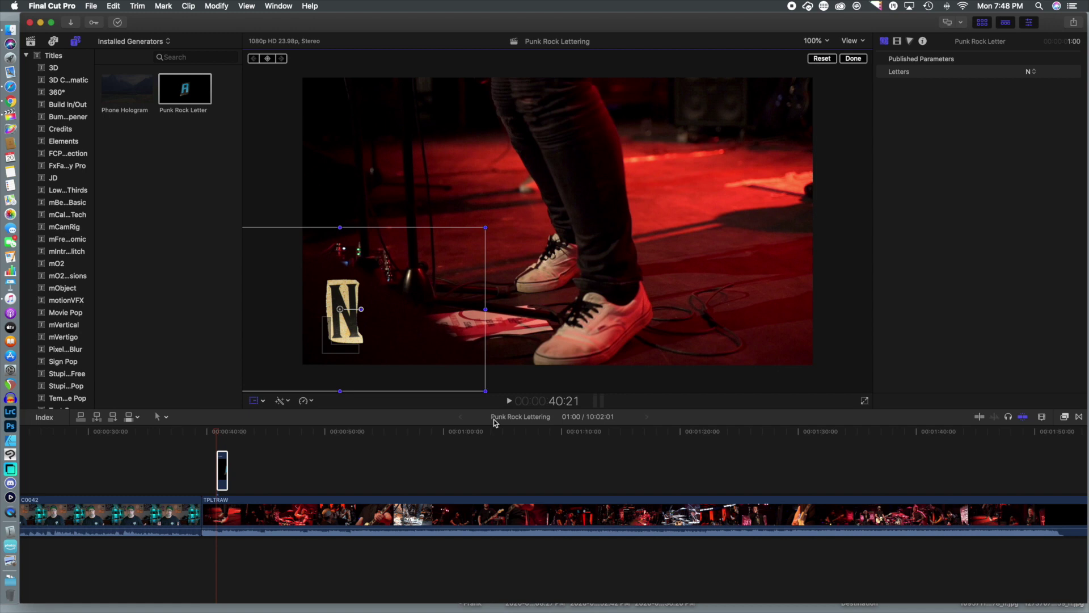
scroll(505, 479, "up", 2)
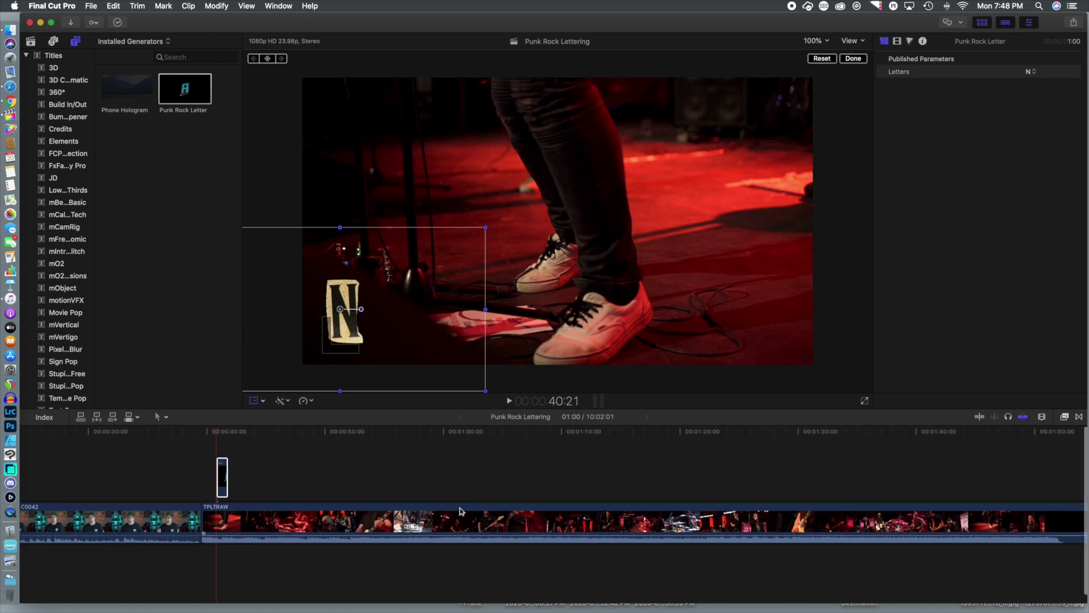
left_click_drag(196, 90, 219, 436)
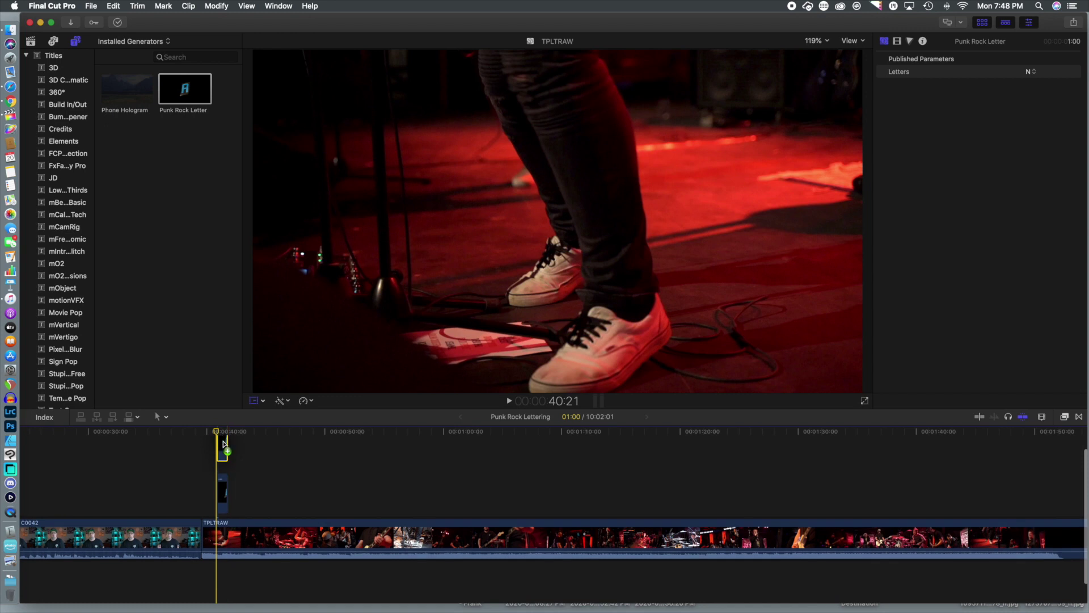
- Connect the stacked letter generators and play back the finished NEW MUSIC ON SPOTIFY title
key("super+equal")
key("super+equal")
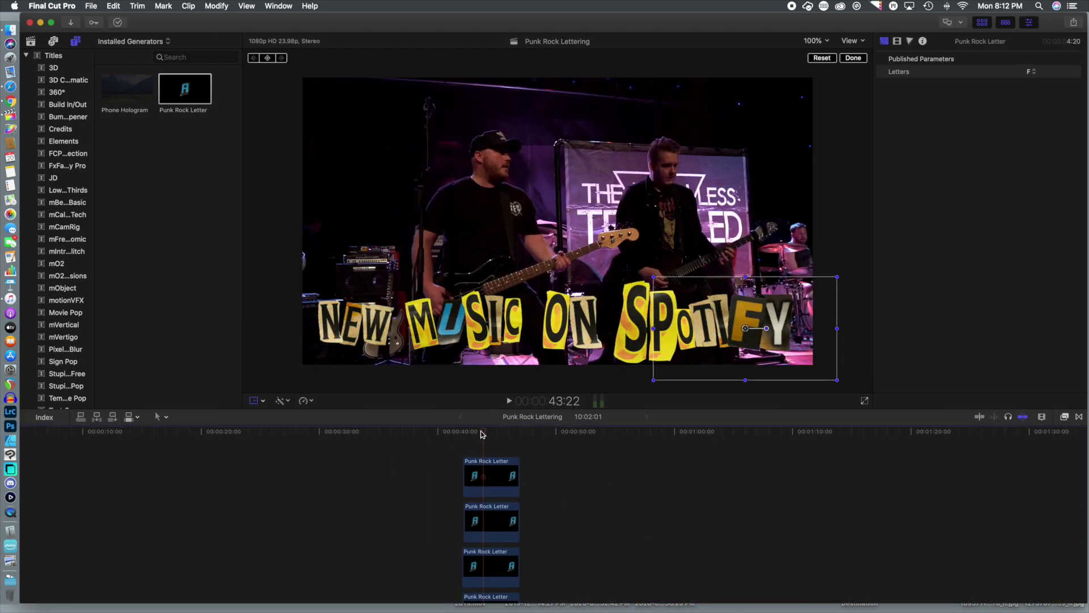
left_click(452, 433)
key("space")
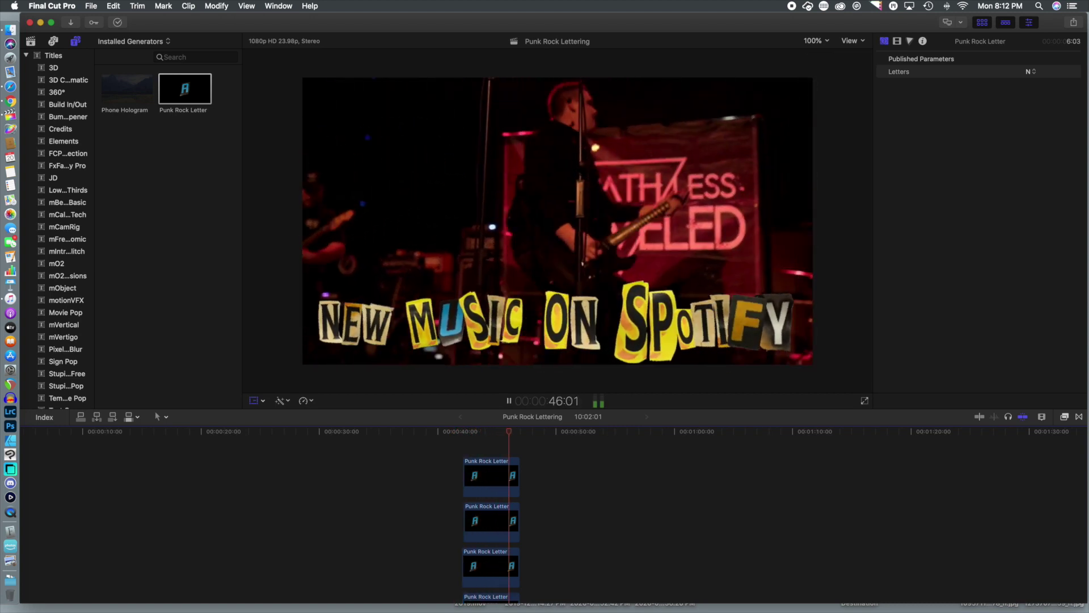
key("space")
left_click(506, 471)
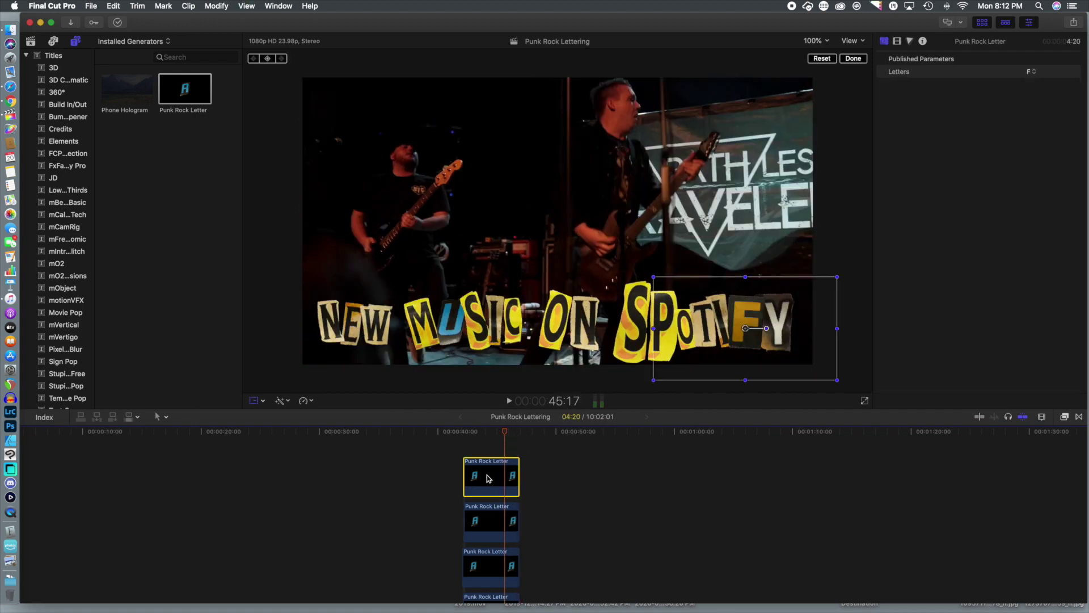
- Convert the top letter clip into a compound clip with the default name
right_click(489, 478)
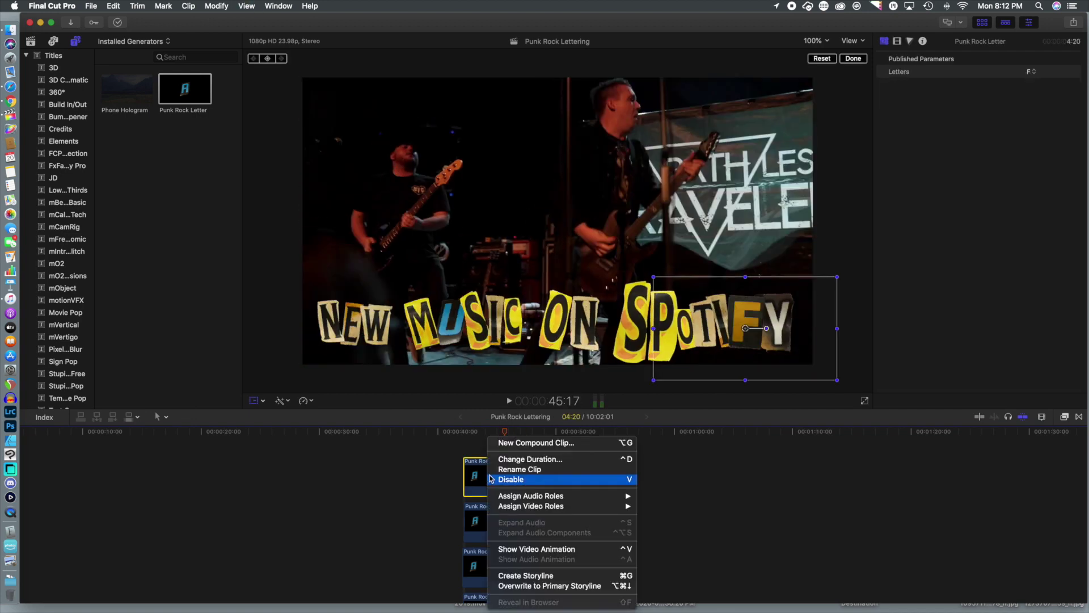
left_click(540, 446)
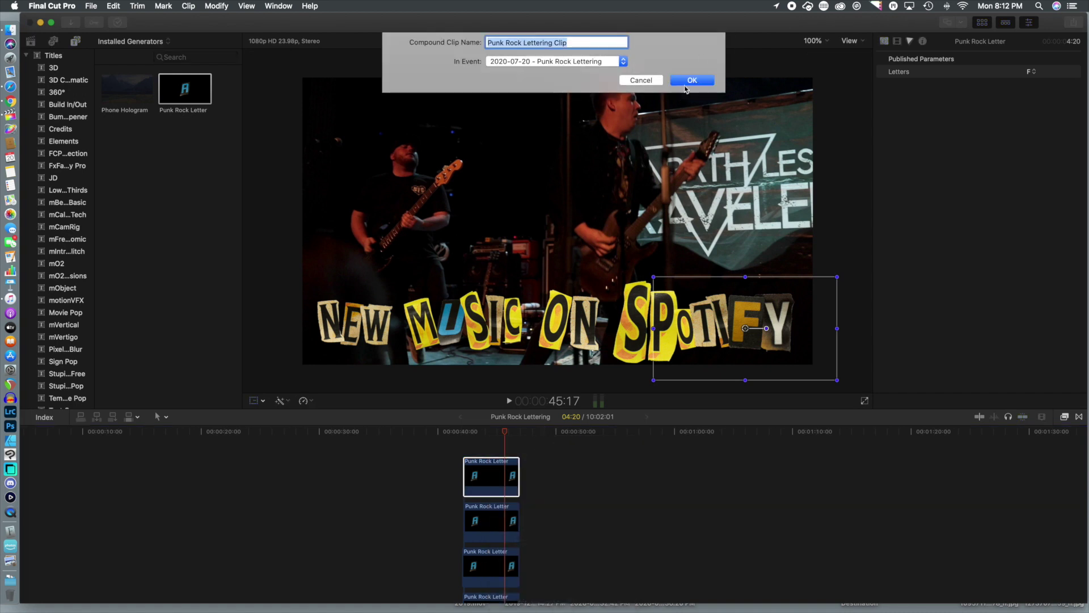
left_click(689, 81)
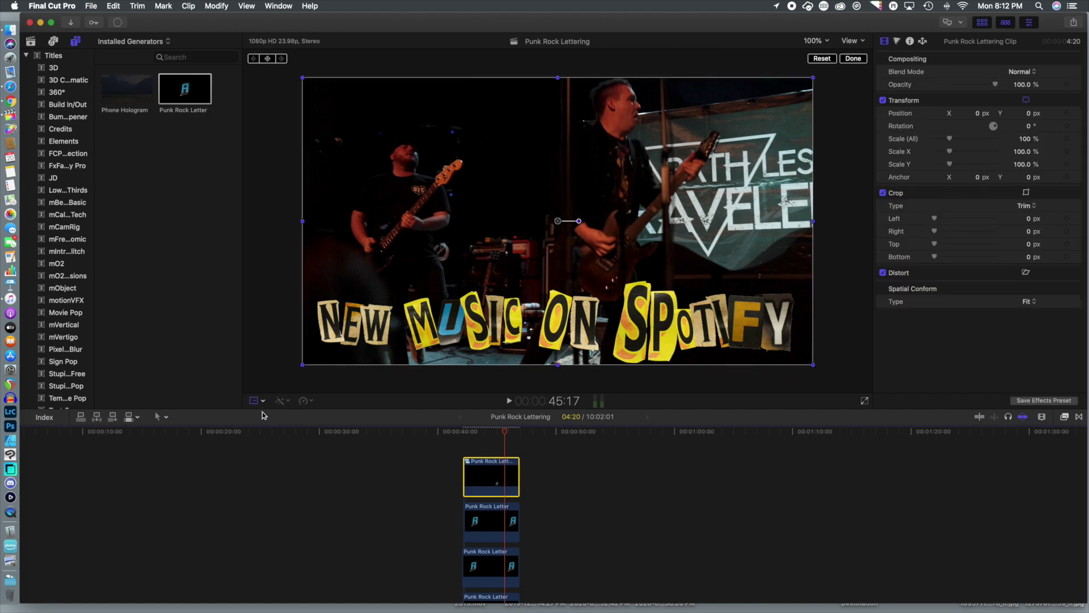
- Retime the compound clip to Slow 50%, trim it to its original length, and review playback
left_click(307, 400)
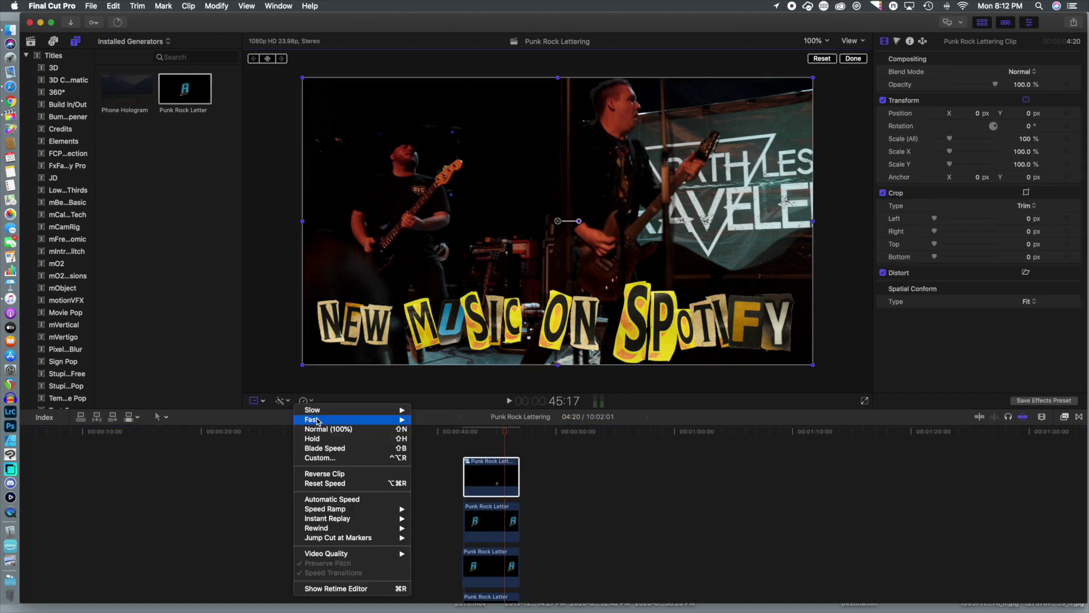
mouse_move(324, 412)
left_click(429, 410)
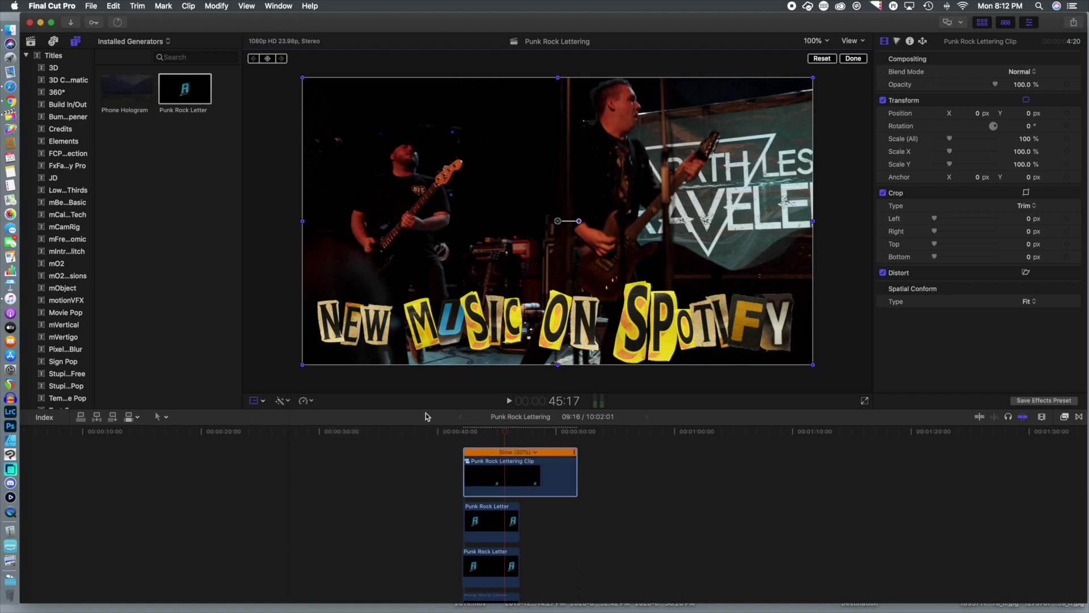
left_click_drag(574, 468, 494, 461)
left_click(453, 432)
key("space")
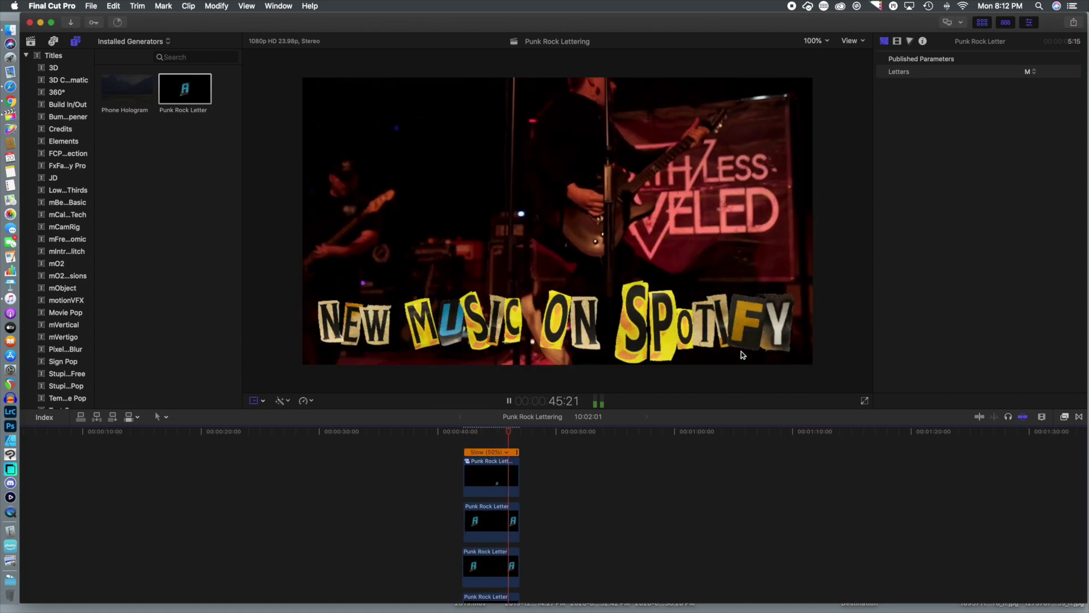
key("space")
left_click(491, 521)
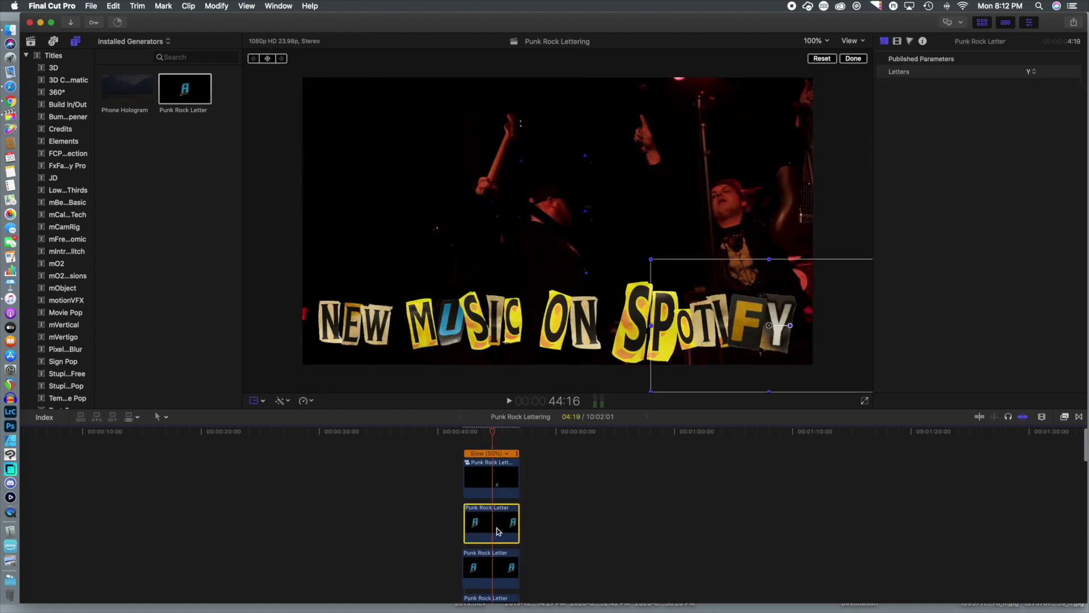
- Make the second letter clip into compound clip 'Punk Rock Lettering Clip 1' and slow it to 25%
right_click(498, 531)
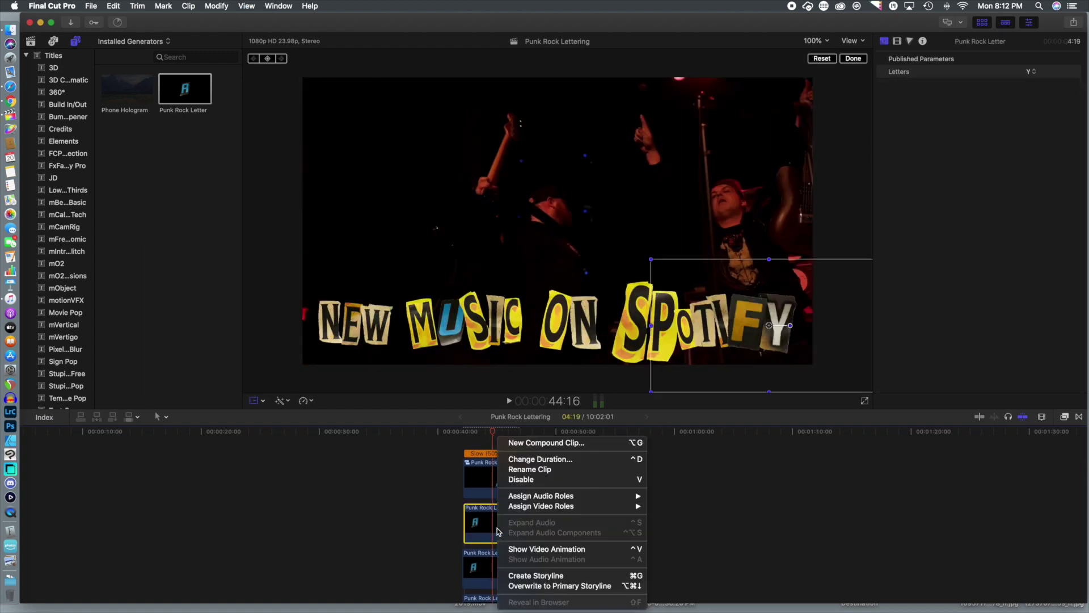
left_click(553, 443)
left_click(670, 81)
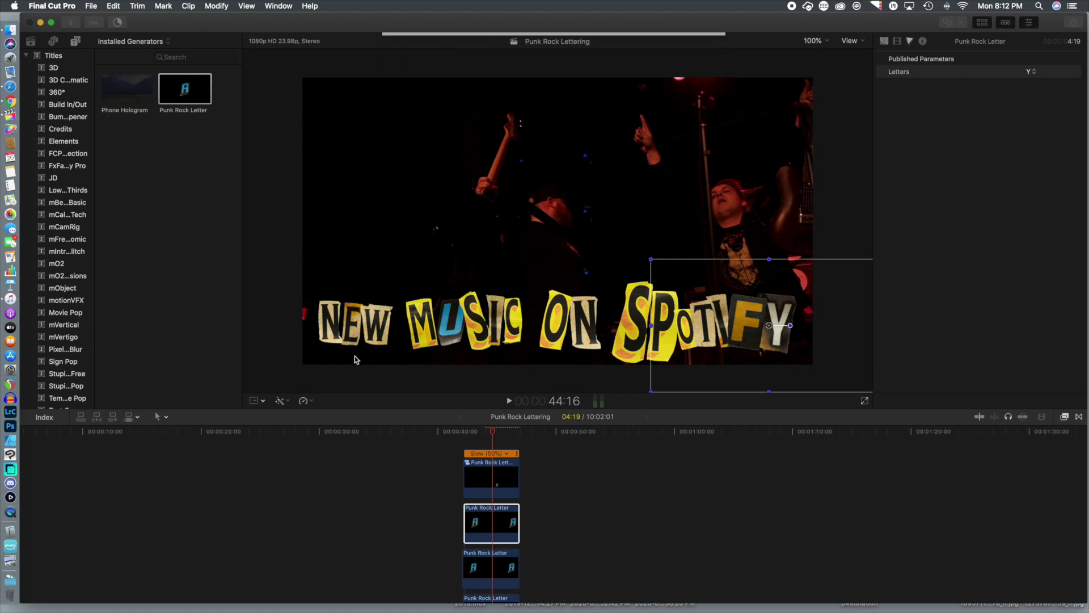
left_click(311, 401)
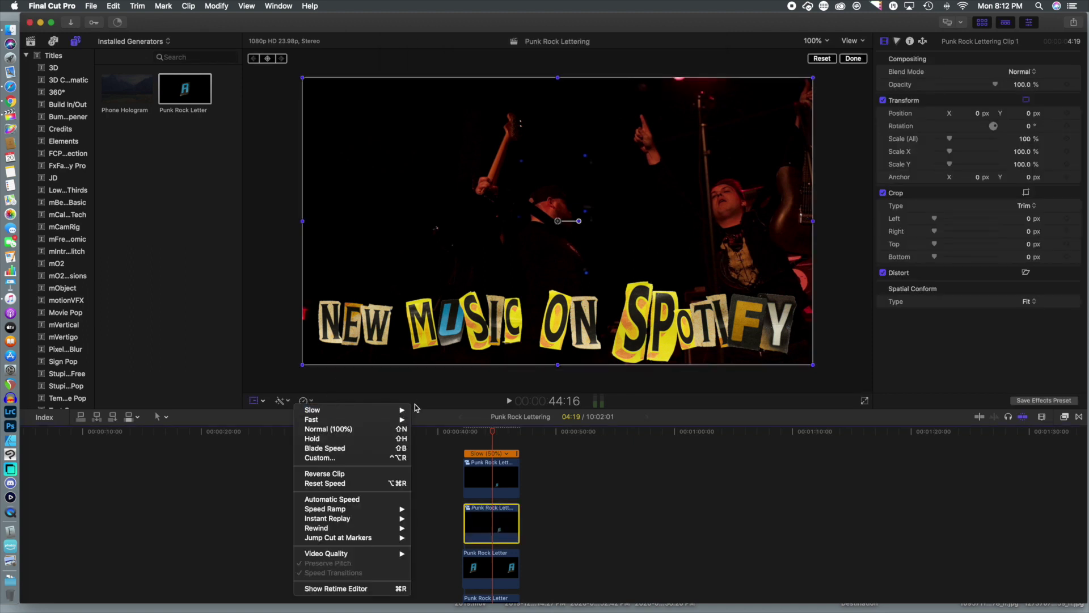
left_click(428, 419)
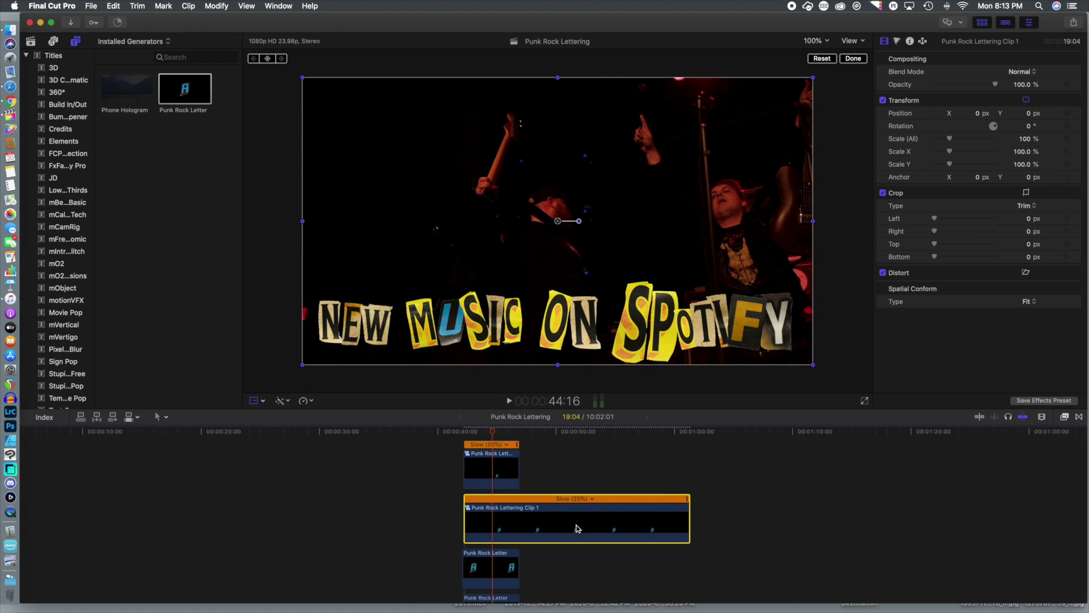